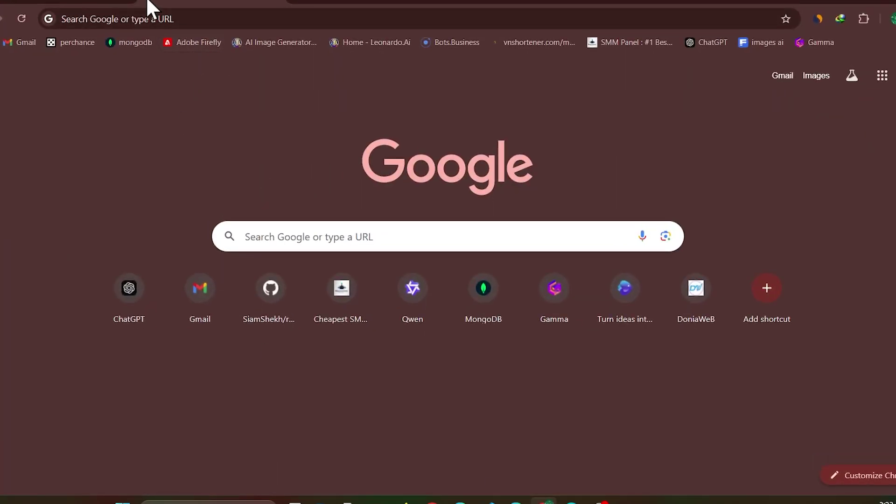
- Search Google for 'gamma ai' and open Gamma's Create with AI page
{"action": "left_click", "coordinate": [287, 243]}
{"action": "type", "text": "gaa"}
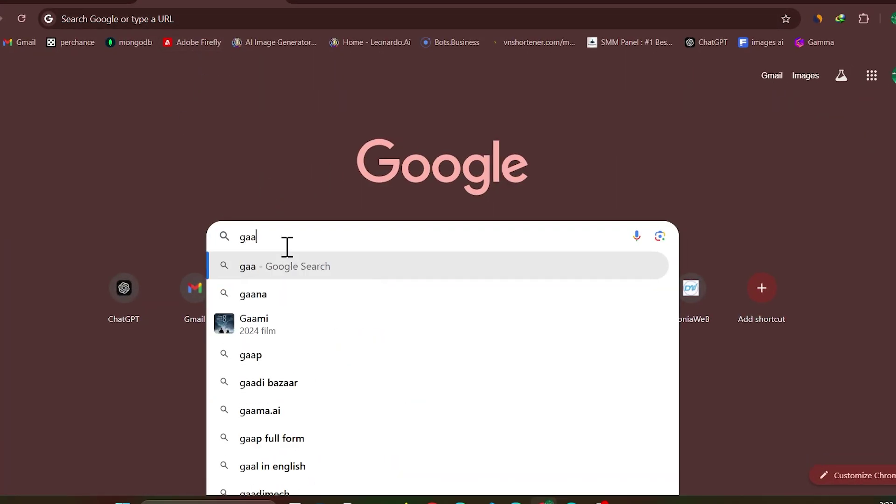
{"action": "key", "text": "BackSpace"}
{"action": "type", "text": "mma ai"}
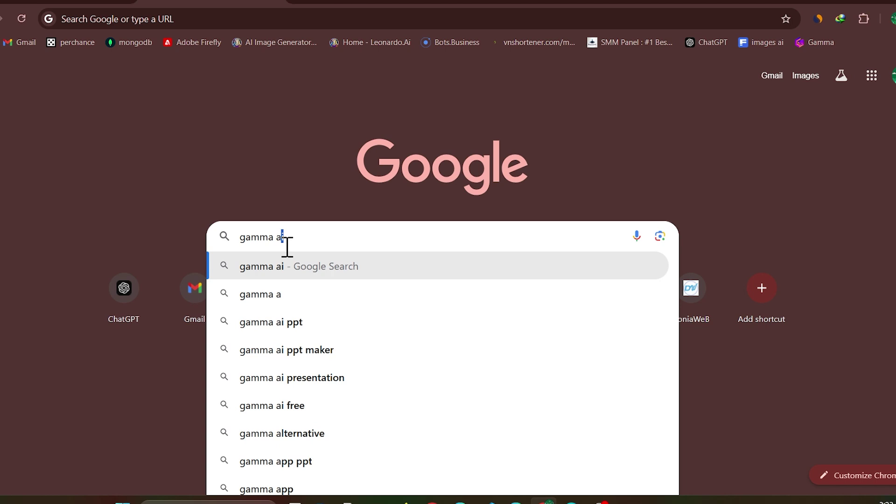
{"action": "key", "text": "Return"}
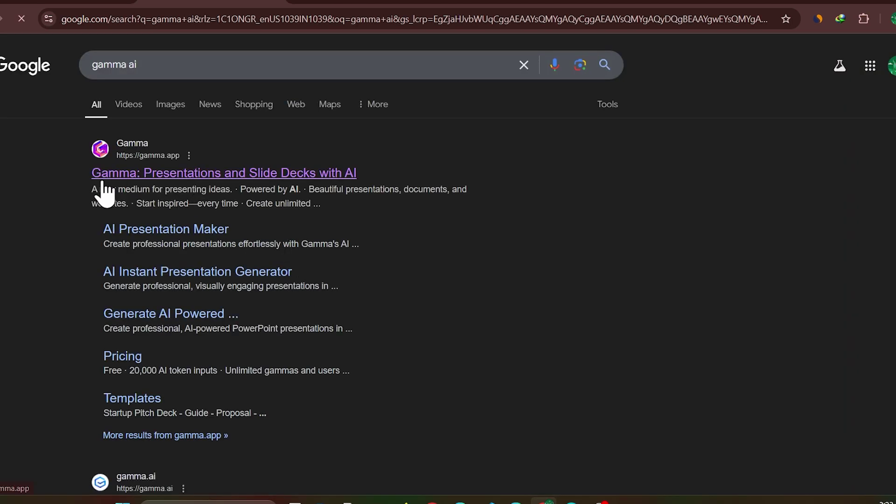
{"action": "left_click", "coordinate": [153, 177]}
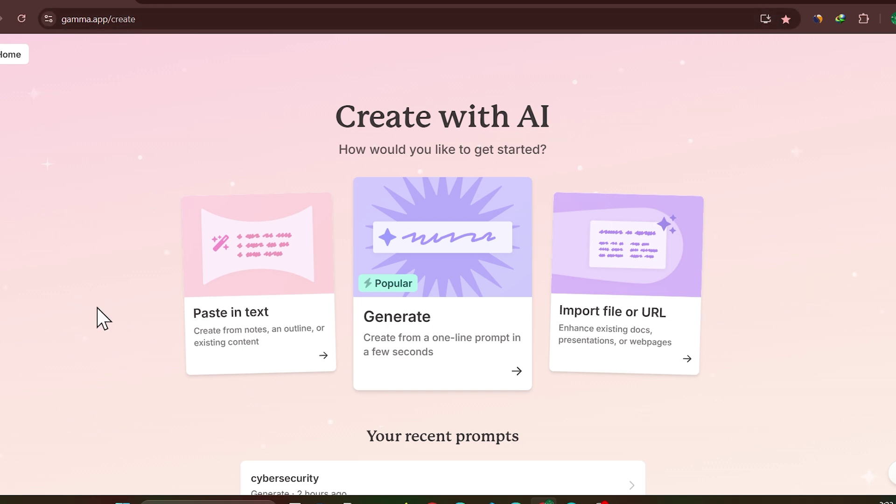
- Use Generate with the prompt 'cyber security' to request an 8-card outline
{"action": "scroll", "coordinate": [93, 312], "scroll_direction": "down", "scroll_amount": 2}
{"action": "scroll", "coordinate": [402, 234], "scroll_direction": "up", "scroll_amount": 2}
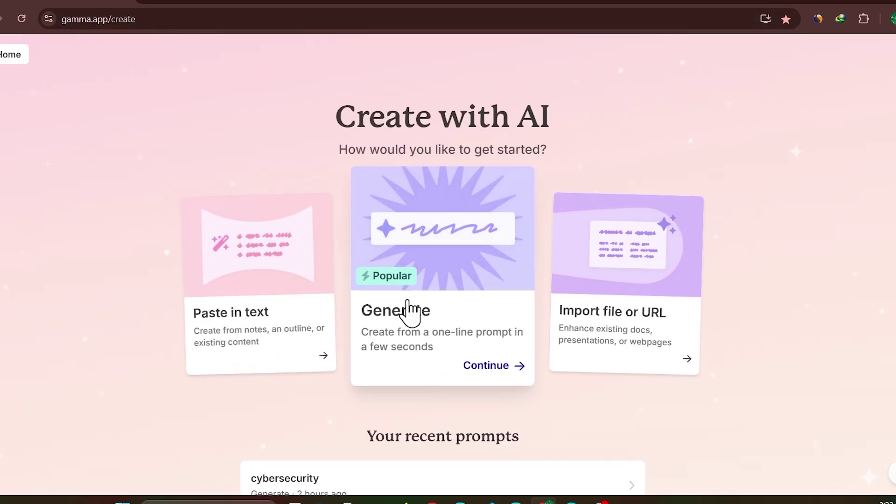
{"action": "left_click", "coordinate": [451, 290]}
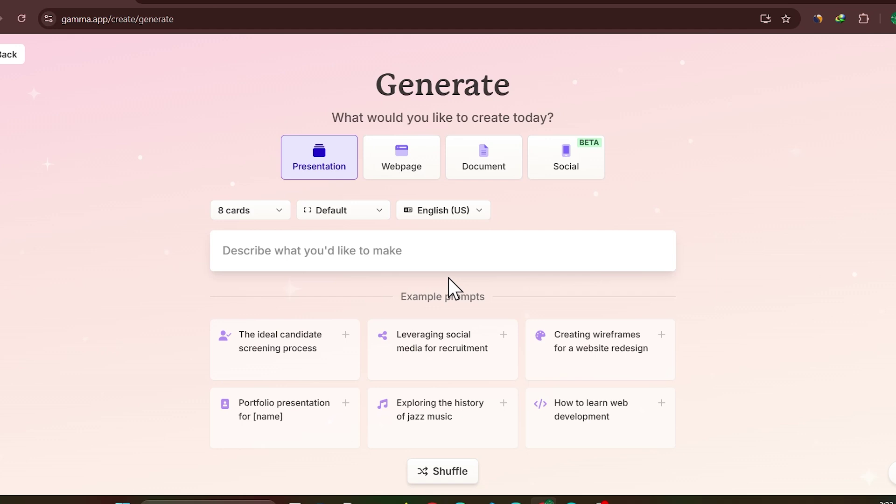
{"action": "left_click", "coordinate": [342, 254]}
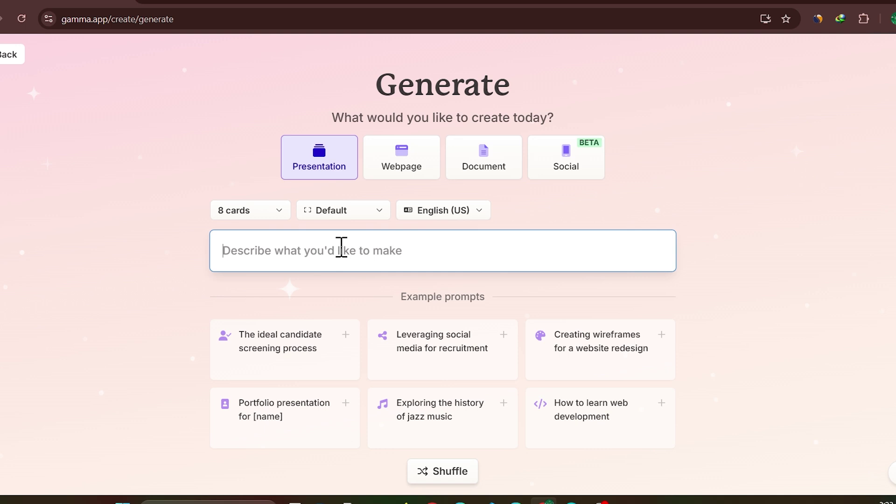
{"action": "type", "text": "cyber s"}
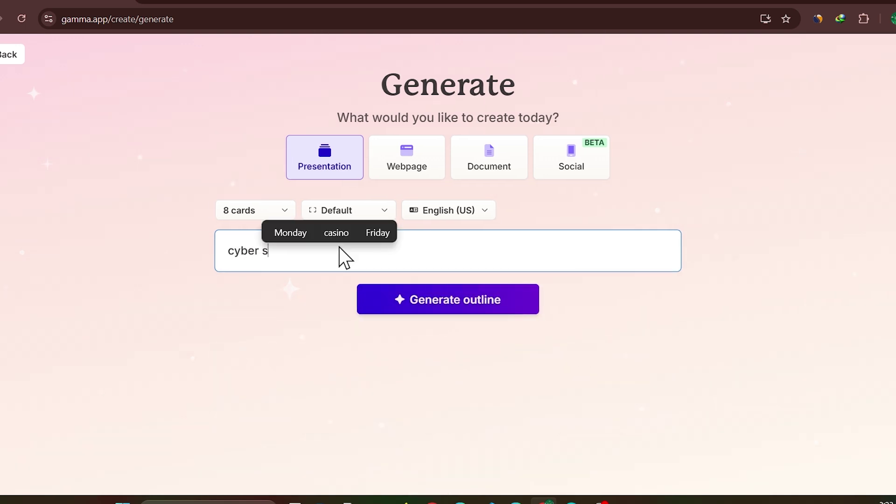
{"action": "type", "text": "ecurity"}
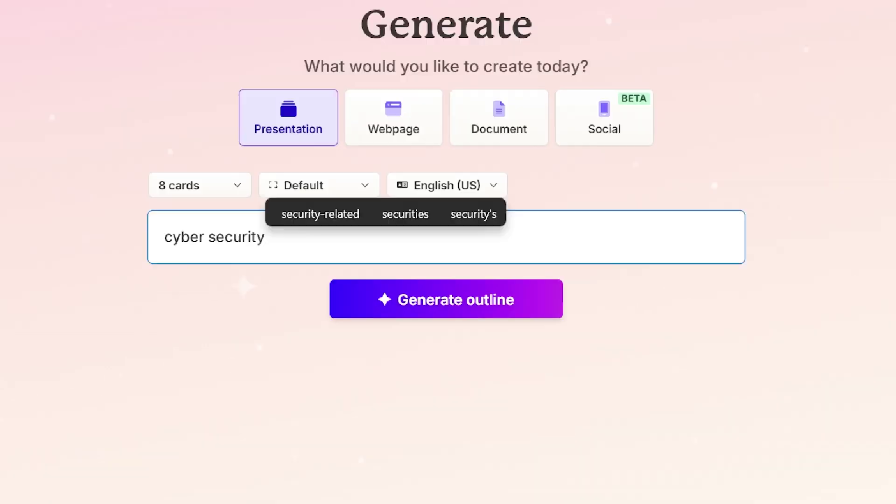
{"action": "left_click", "coordinate": [452, 302]}
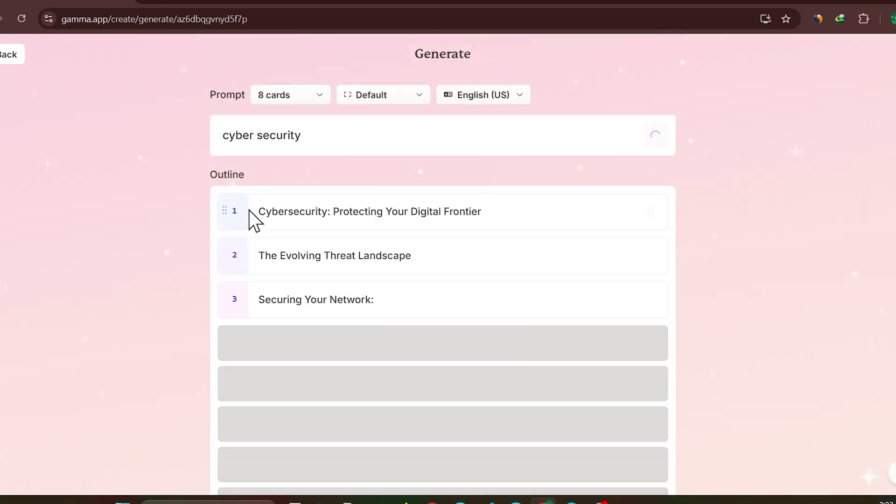
- Check the first card's title and scroll through all eight generated outline cards
{"action": "scroll", "coordinate": [100, 275], "scroll_direction": "down", "scroll_amount": 6}
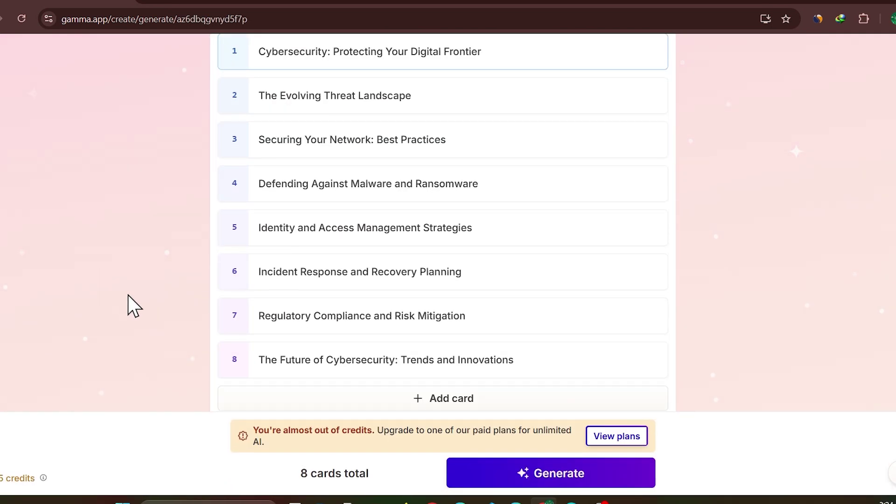
{"action": "scroll", "coordinate": [128, 296], "scroll_direction": "up", "scroll_amount": 6}
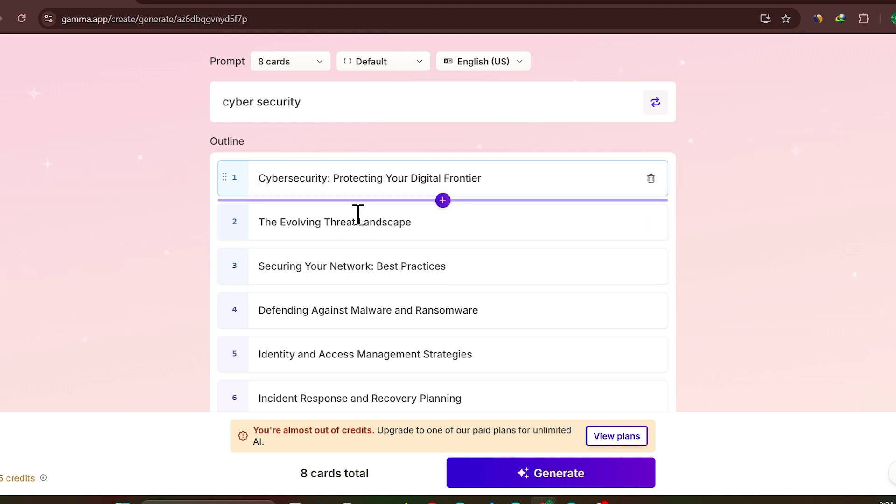
{"action": "scroll", "coordinate": [336, 224], "scroll_direction": "up", "scroll_amount": 1}
{"action": "left_click", "coordinate": [270, 200]}
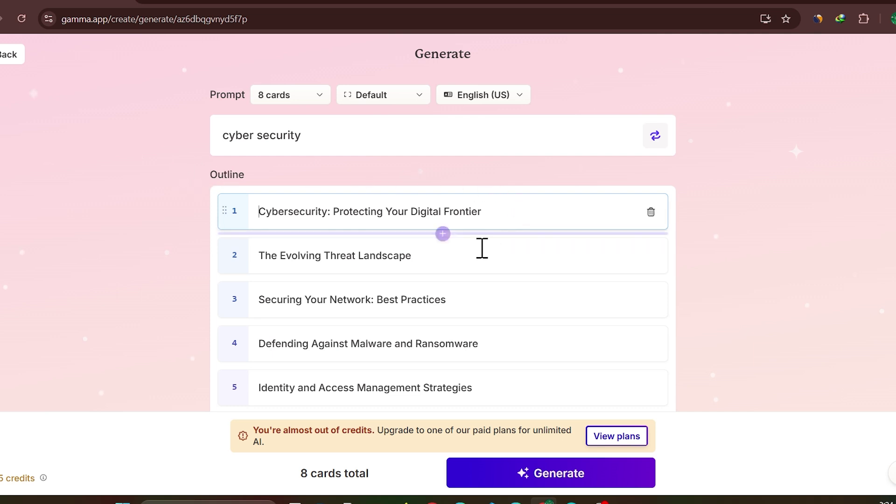
{"action": "scroll", "coordinate": [482, 248], "scroll_direction": "down", "scroll_amount": 3}
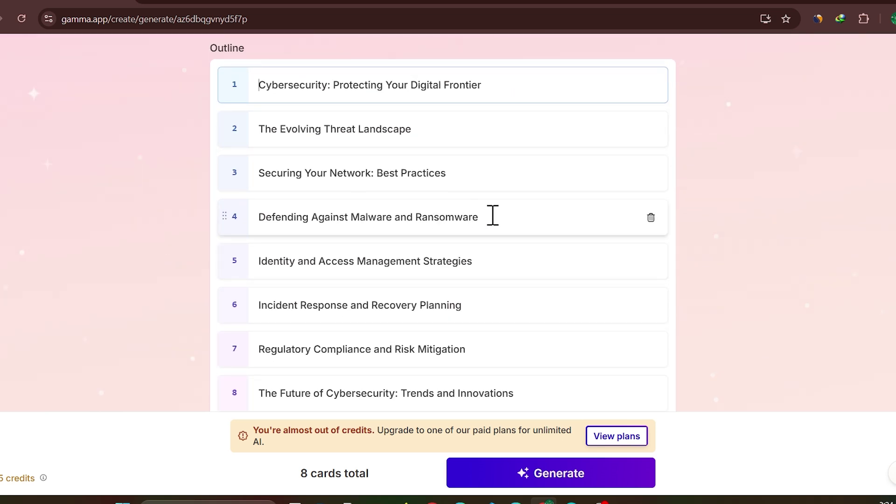
{"action": "scroll", "coordinate": [408, 288], "scroll_direction": "down", "scroll_amount": 2}
{"action": "scroll", "coordinate": [406, 314], "scroll_direction": "up", "scroll_amount": 1}
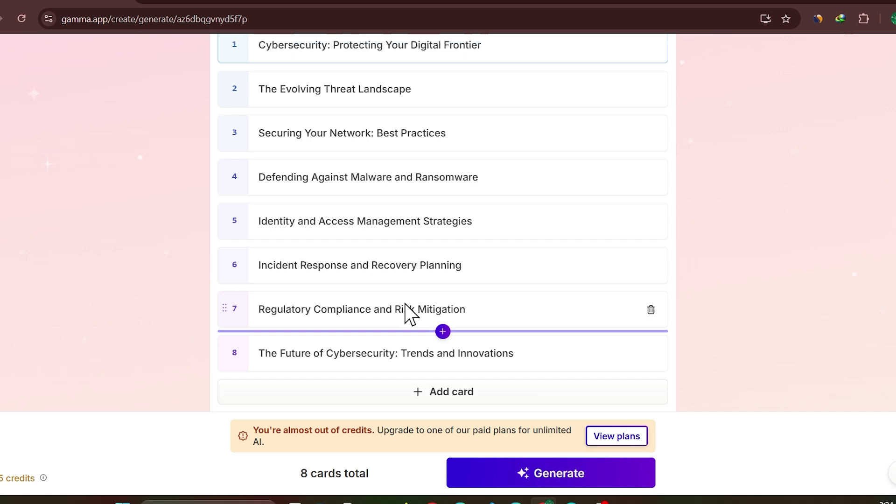
{"action": "scroll", "coordinate": [327, 202], "scroll_direction": "up", "scroll_amount": 4}
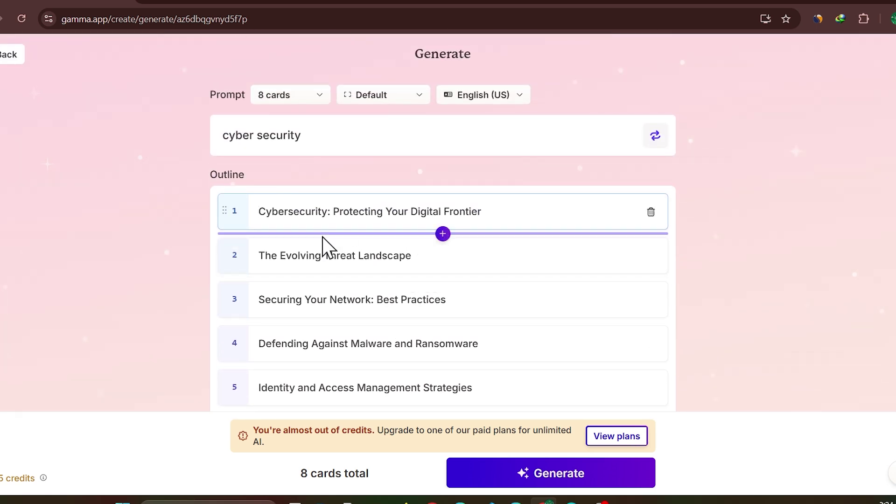
{"action": "scroll", "coordinate": [306, 293], "scroll_direction": "down", "scroll_amount": 5}
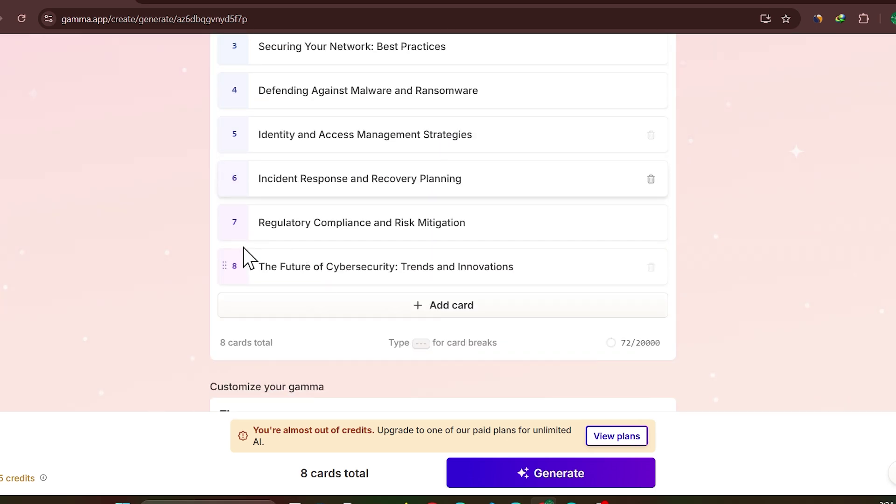
{"action": "scroll", "coordinate": [320, 236], "scroll_direction": "down", "scroll_amount": 6}
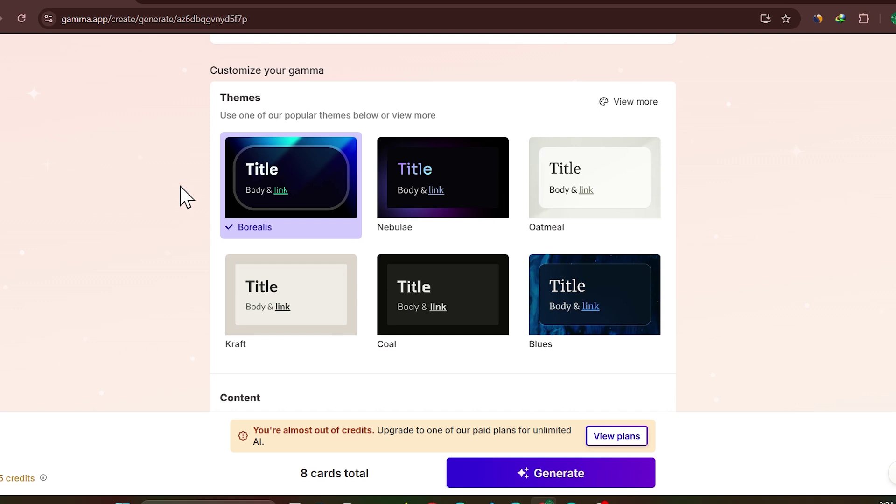
- Preview Coal, Blues and Oatmeal, then select Soft Cloud from the full theme list
{"action": "left_click", "coordinate": [506, 301]}
{"action": "left_click", "coordinate": [594, 296]}
{"action": "left_click", "coordinate": [586, 170]}
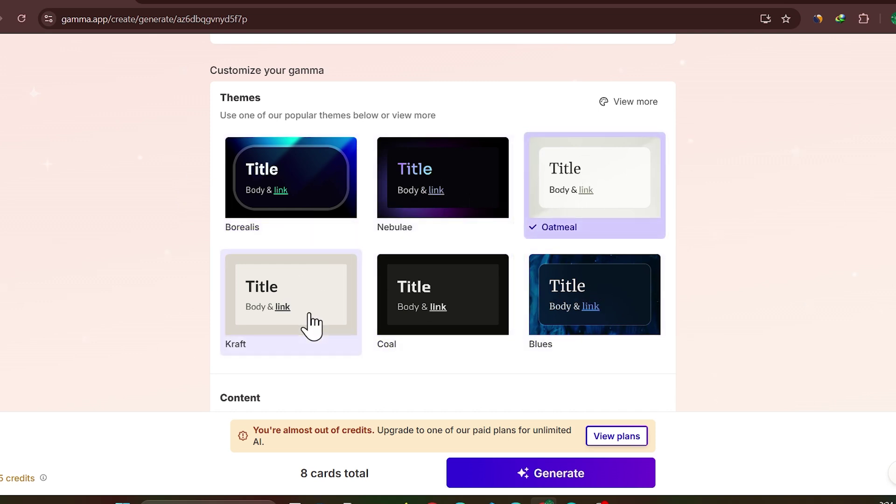
{"action": "left_click", "coordinate": [636, 103]}
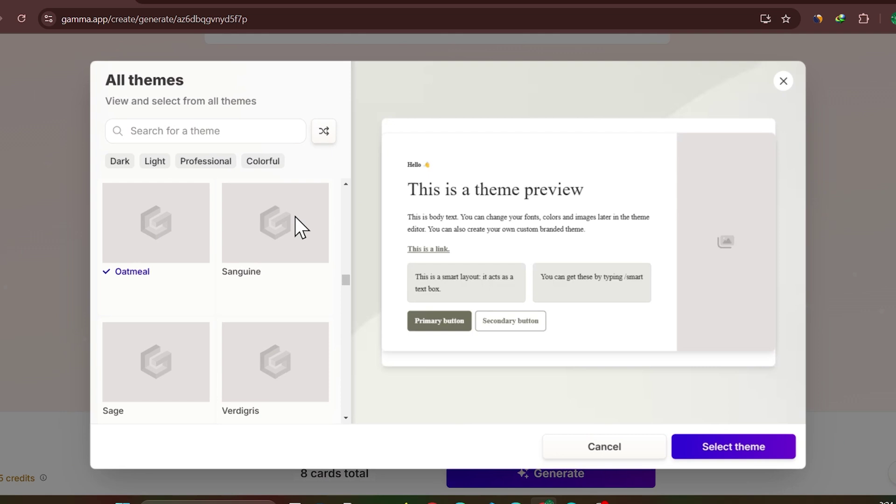
{"action": "scroll", "coordinate": [247, 317], "scroll_direction": "down", "scroll_amount": 3}
{"action": "scroll", "coordinate": [241, 320], "scroll_direction": "down", "scroll_amount": 10}
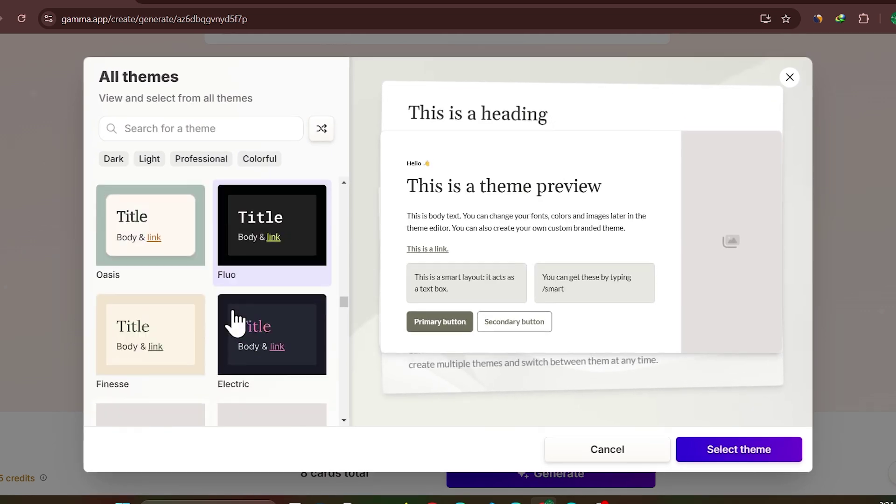
{"action": "left_click", "coordinate": [107, 256]}
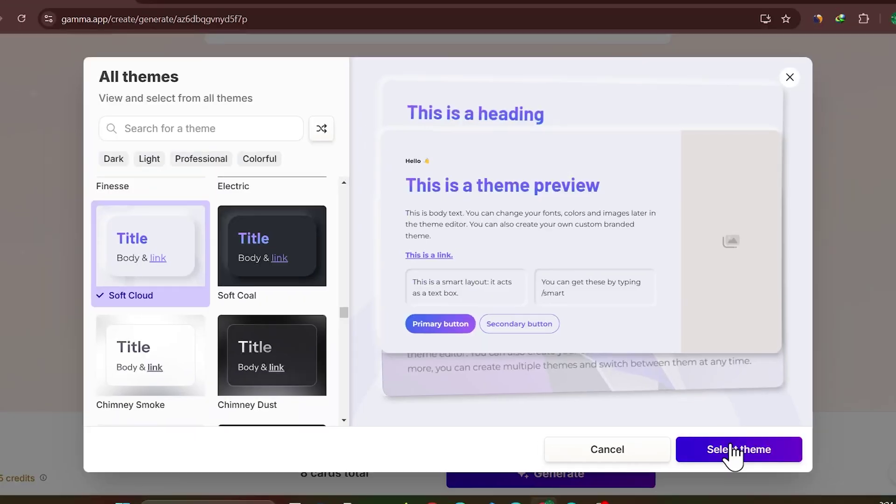
{"action": "left_click", "coordinate": [732, 448]}
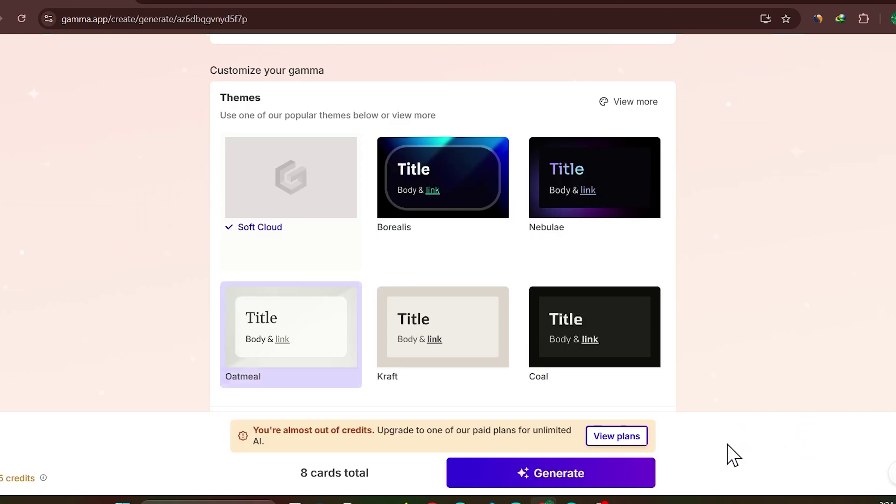
- Try Brief text per card, then keep Medium text per card
{"action": "scroll", "coordinate": [409, 274], "scroll_direction": "down", "scroll_amount": 4}
{"action": "scroll", "coordinate": [191, 234], "scroll_direction": "down", "scroll_amount": 2}
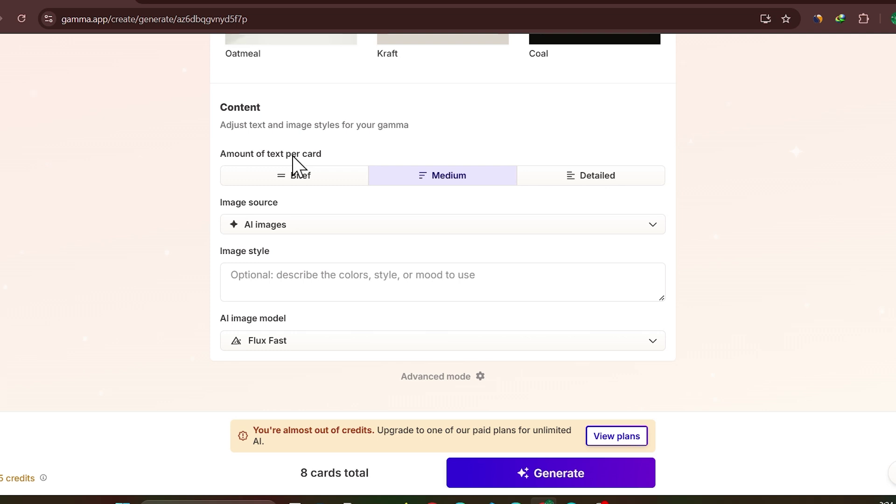
{"action": "left_click", "coordinate": [296, 176]}
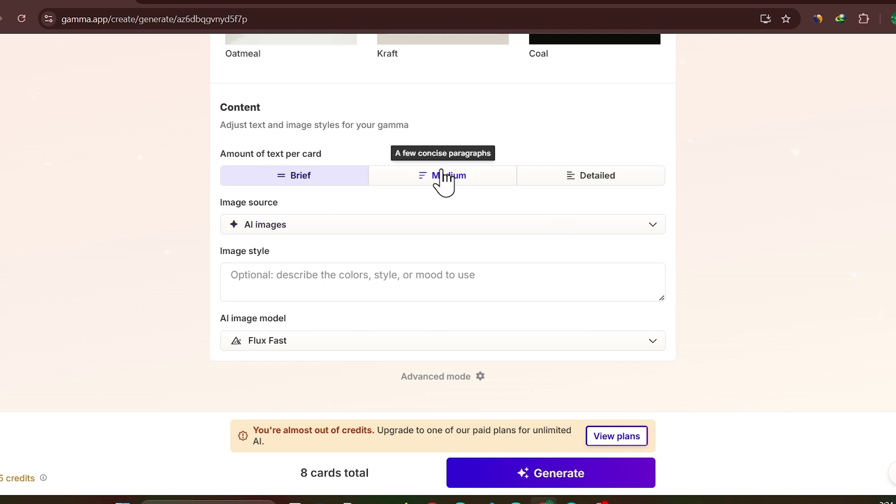
{"action": "left_click", "coordinate": [418, 180]}
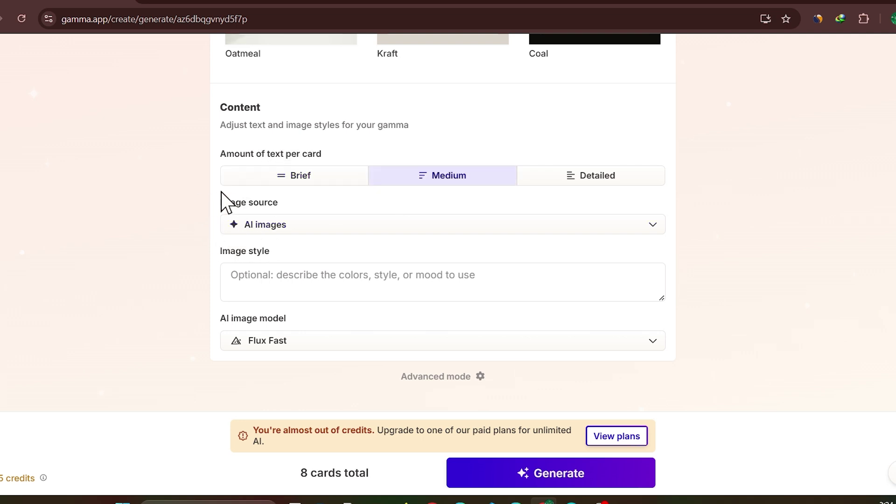
- Change the image source from AI images to Automatic
{"action": "left_click", "coordinate": [290, 231]}
{"action": "left_click", "coordinate": [283, 229]}
{"action": "left_click", "coordinate": [284, 226]}
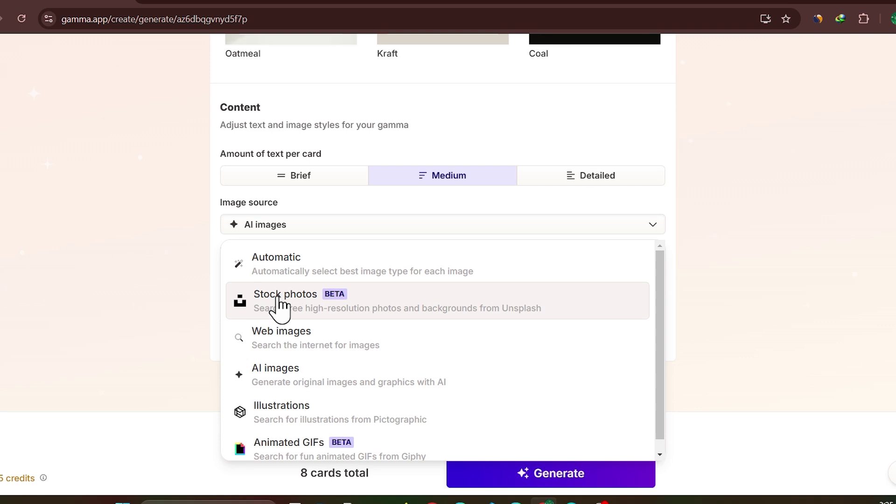
{"action": "left_click", "coordinate": [300, 270]}
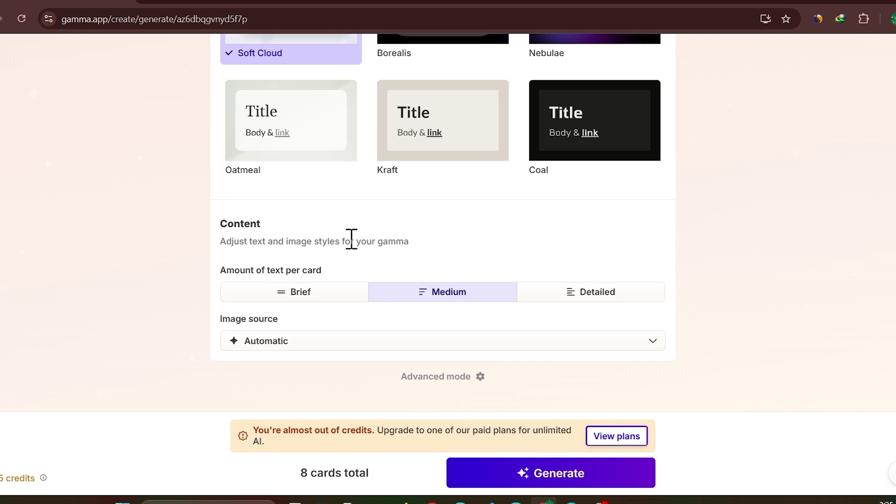
{"action": "scroll", "coordinate": [172, 256], "scroll_direction": "up", "scroll_amount": 10}
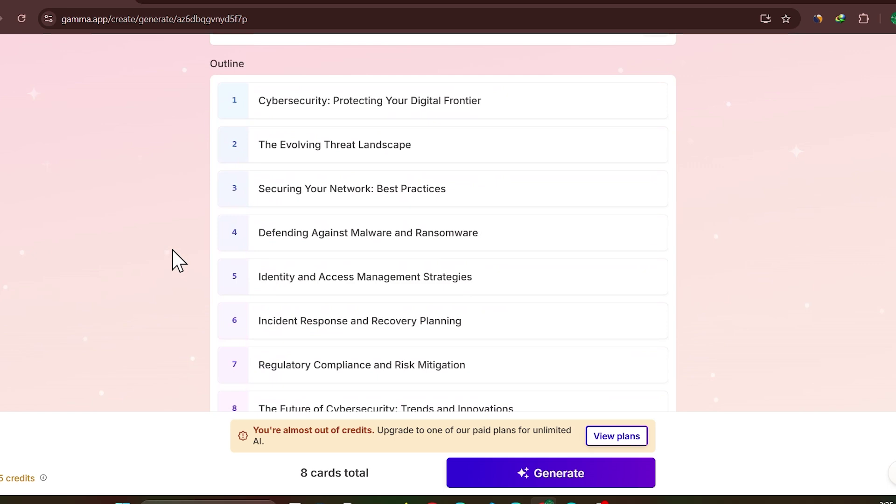
{"action": "scroll", "coordinate": [173, 259], "scroll_direction": "down", "scroll_amount": 10}
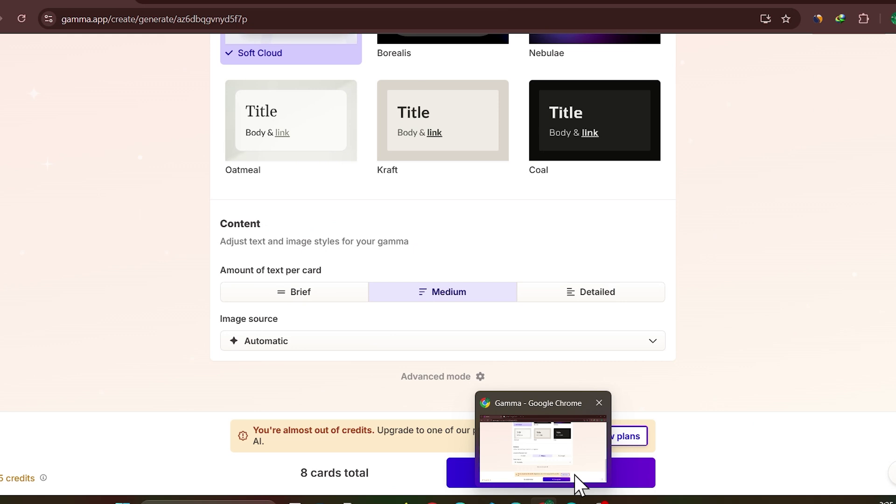
- Generate the deck and delete the author byline from the 'Protecting Your Digital Frontier' title card
{"action": "left_click", "coordinate": [764, 421]}
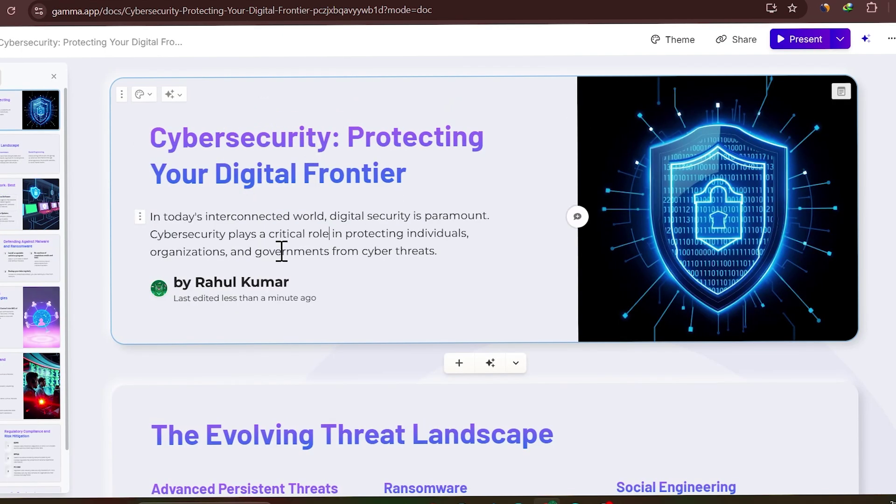
{"action": "left_click_drag", "start_coordinate": [282, 251], "coordinate": [232, 233]}
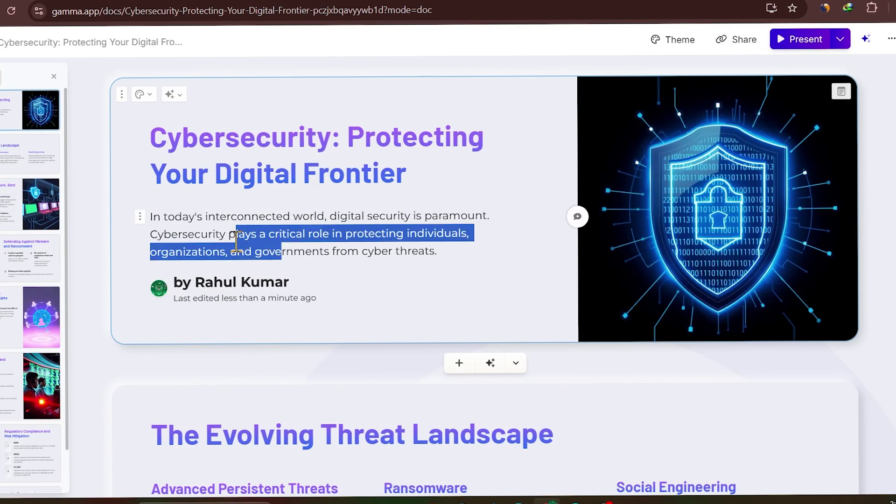
{"action": "left_click", "coordinate": [290, 266]}
{"action": "left_click", "coordinate": [252, 293]}
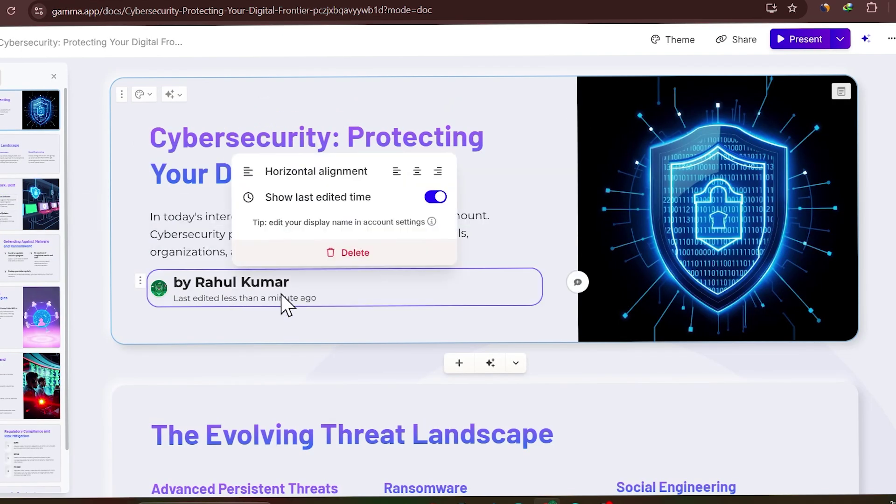
{"action": "left_click", "coordinate": [348, 253]}
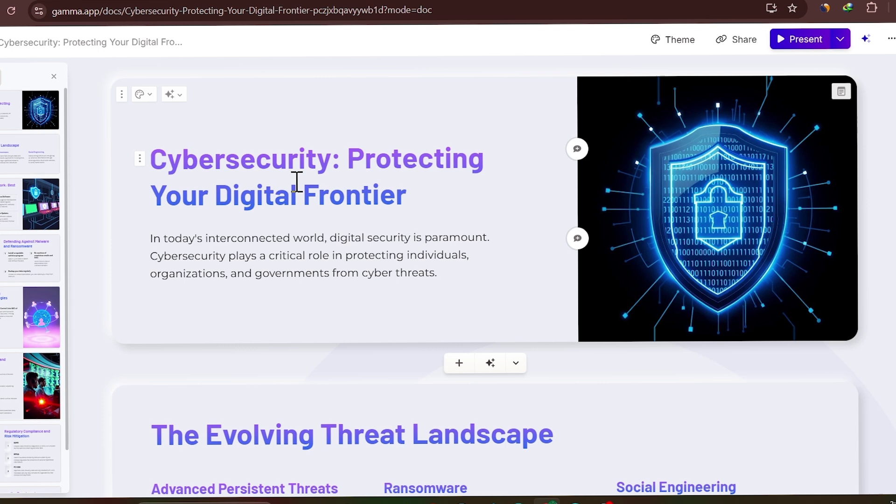
- Select the Ransomware card's description text and scroll through the generated cards
{"action": "scroll", "coordinate": [454, 322], "scroll_direction": "down", "scroll_amount": 4}
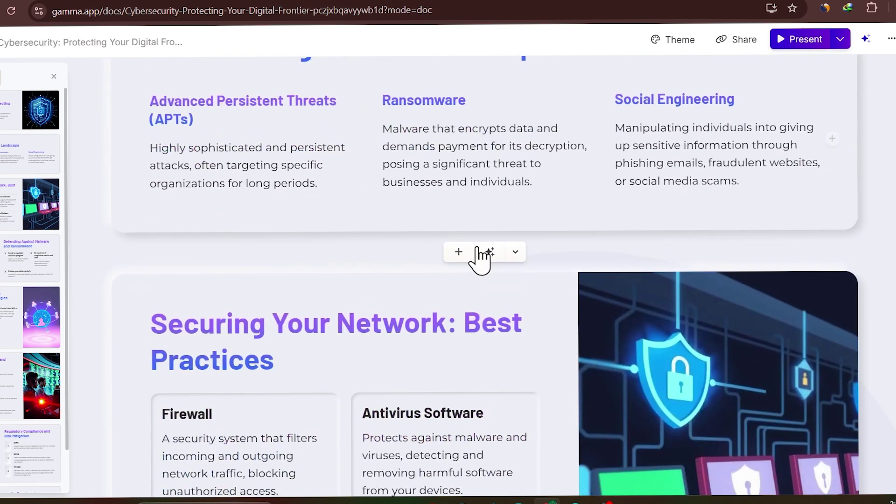
{"action": "left_click", "coordinate": [516, 146]}
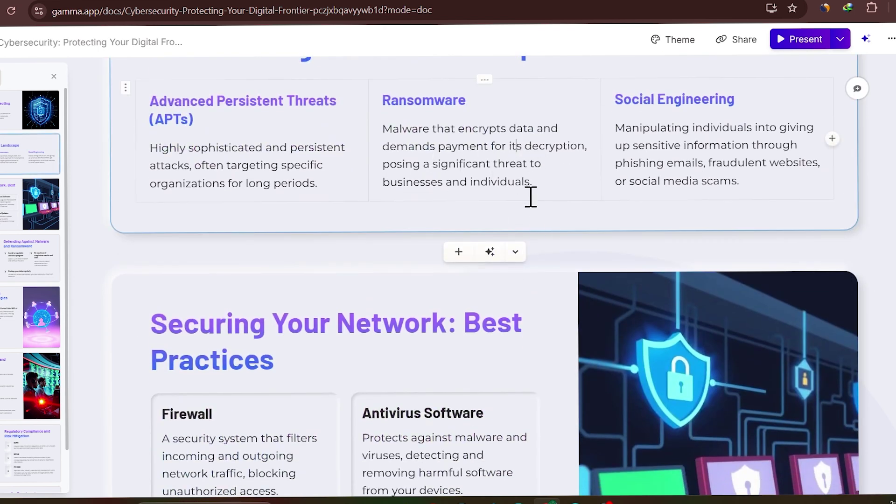
{"action": "left_click_drag", "start_coordinate": [570, 185], "coordinate": [384, 140]}
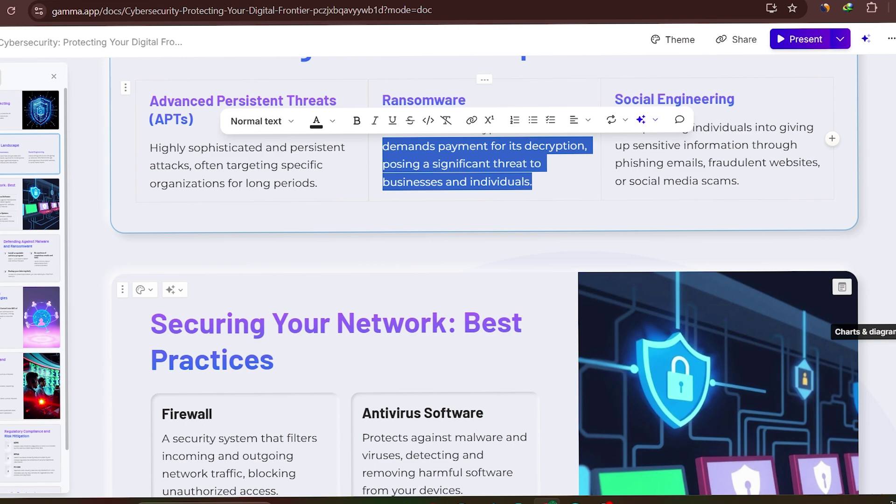
{"action": "scroll", "coordinate": [398, 278], "scroll_direction": "down", "scroll_amount": 6}
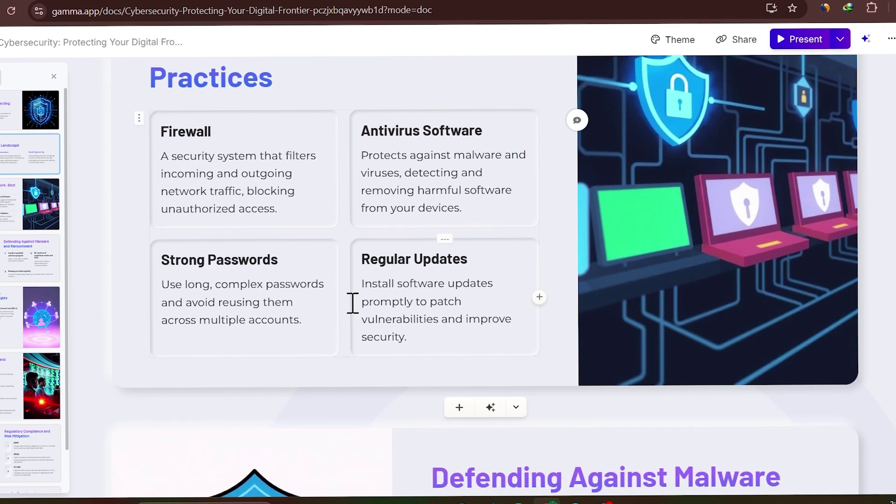
{"action": "scroll", "coordinate": [351, 304], "scroll_direction": "up", "scroll_amount": 2}
{"action": "scroll", "coordinate": [345, 361], "scroll_direction": "up", "scroll_amount": 10}
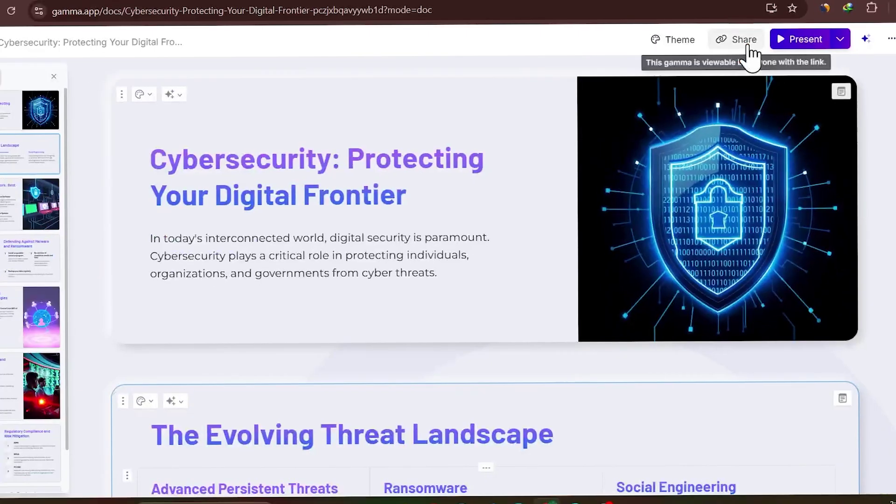
- Export all cards to PowerPoint and open Cybersecurity-Protecting-Your-Digital-Frontier.pptx
{"action": "left_click", "coordinate": [745, 39]}
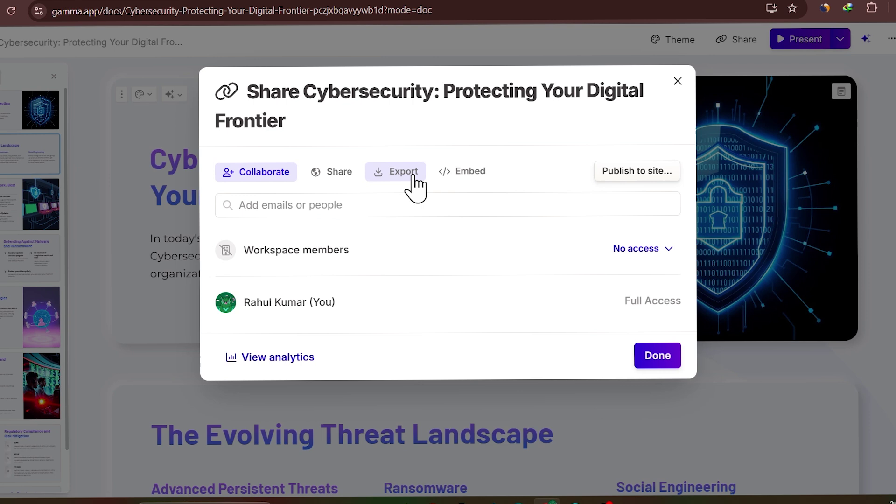
{"action": "left_click", "coordinate": [404, 175]}
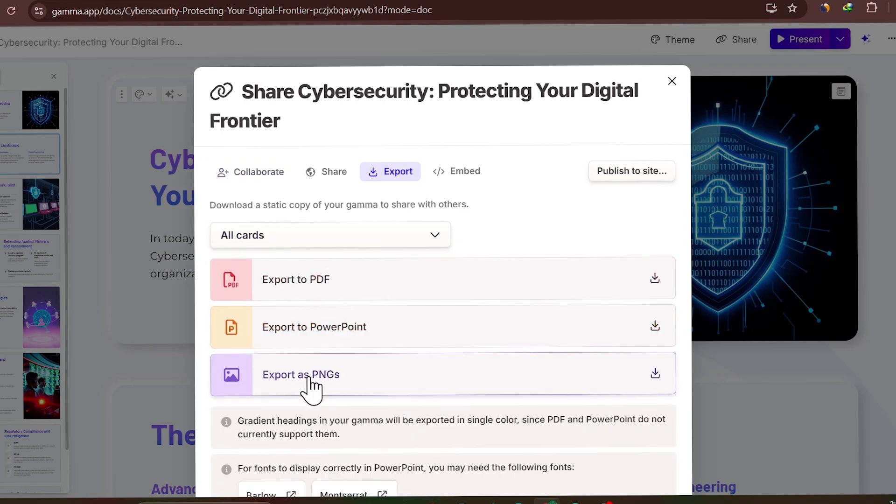
{"action": "scroll", "coordinate": [286, 336], "scroll_direction": "down", "scroll_amount": 3}
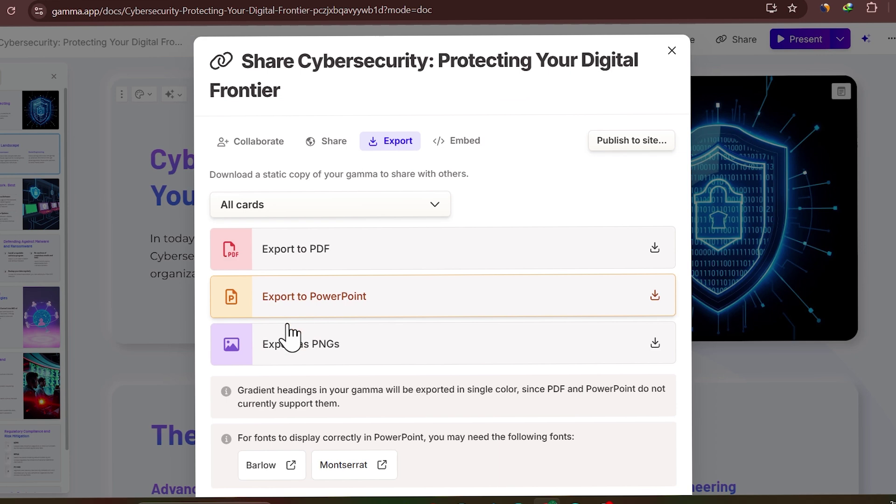
{"action": "left_click", "coordinate": [351, 222]}
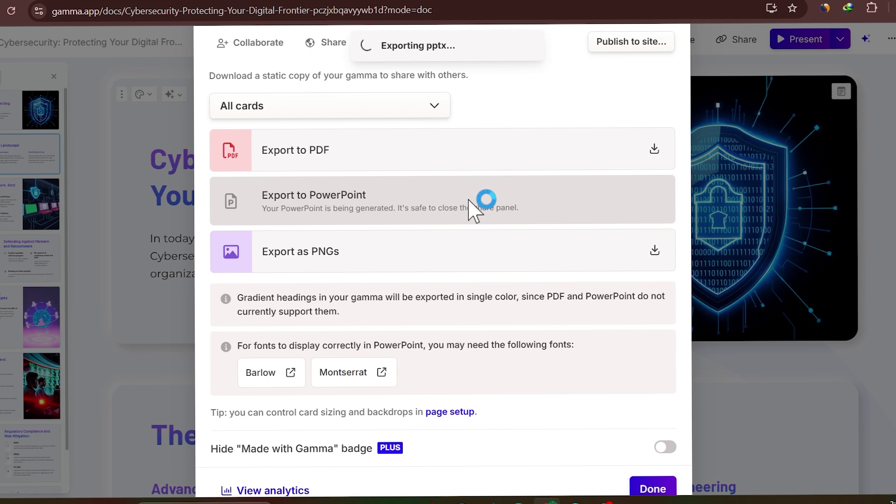
{"action": "scroll", "coordinate": [552, 154], "scroll_direction": "up", "scroll_amount": 3}
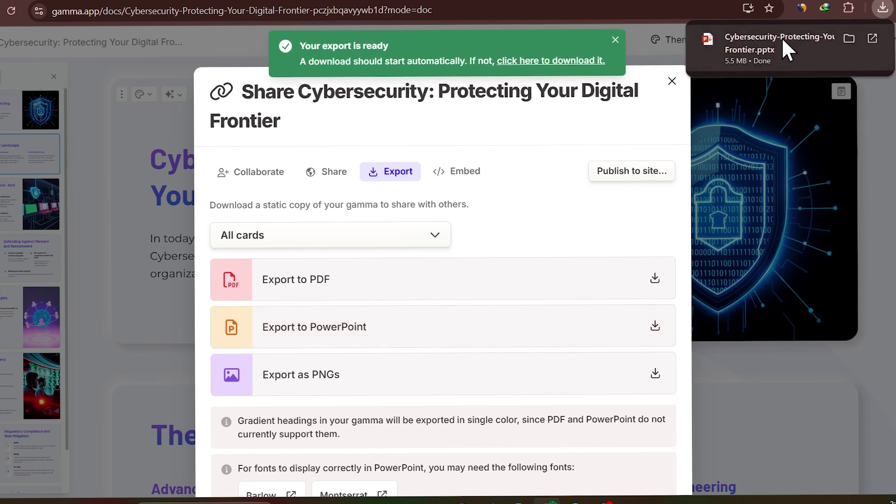
{"action": "left_click", "coordinate": [776, 47]}
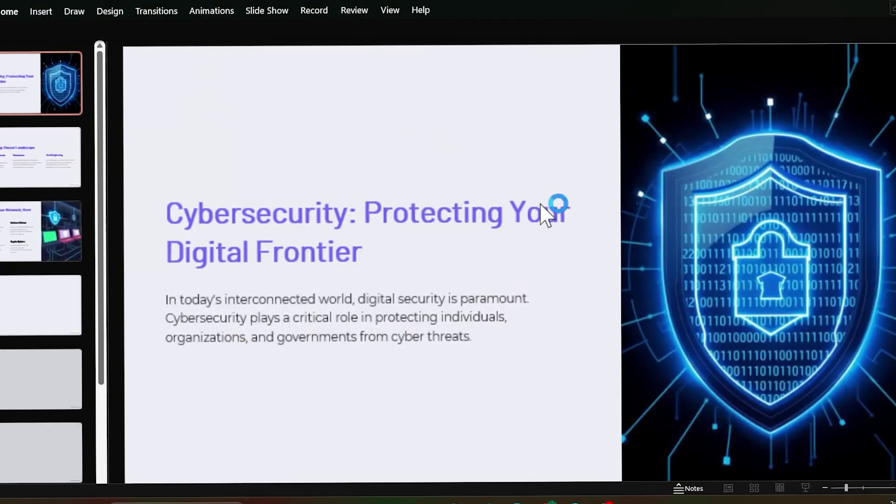
- Page through the exported slides with their Made with Gamma badges, then switch to Canva
{"action": "scroll", "coordinate": [390, 252], "scroll_direction": "down", "scroll_amount": 5}
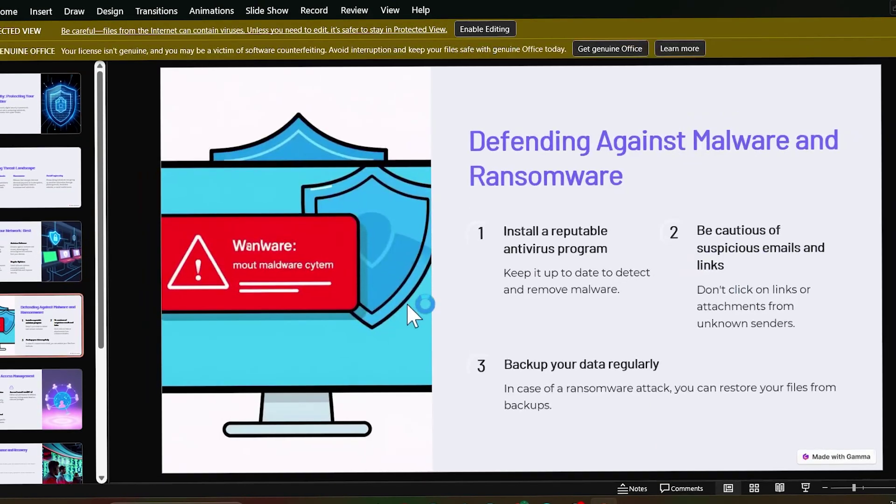
{"action": "scroll", "coordinate": [409, 311], "scroll_direction": "down", "scroll_amount": 2}
{"action": "scroll", "coordinate": [408, 310], "scroll_direction": "up", "scroll_amount": 7}
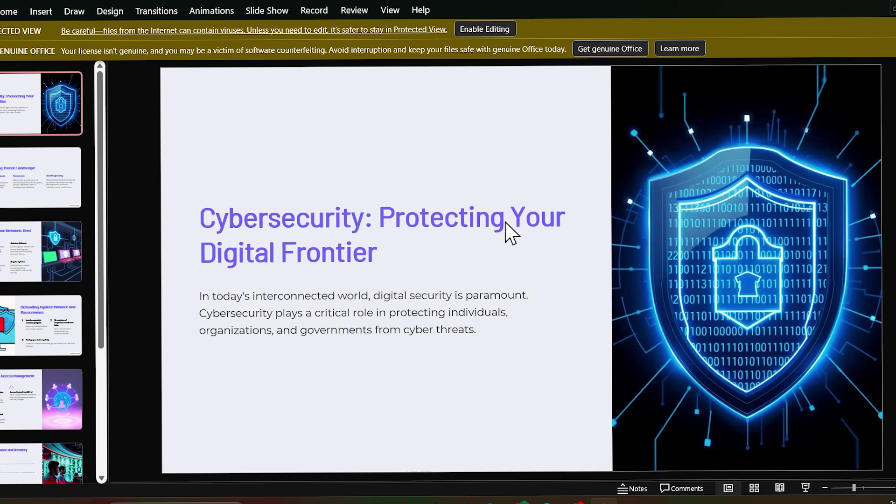
{"action": "scroll", "coordinate": [511, 232], "scroll_direction": "down", "scroll_amount": 7}
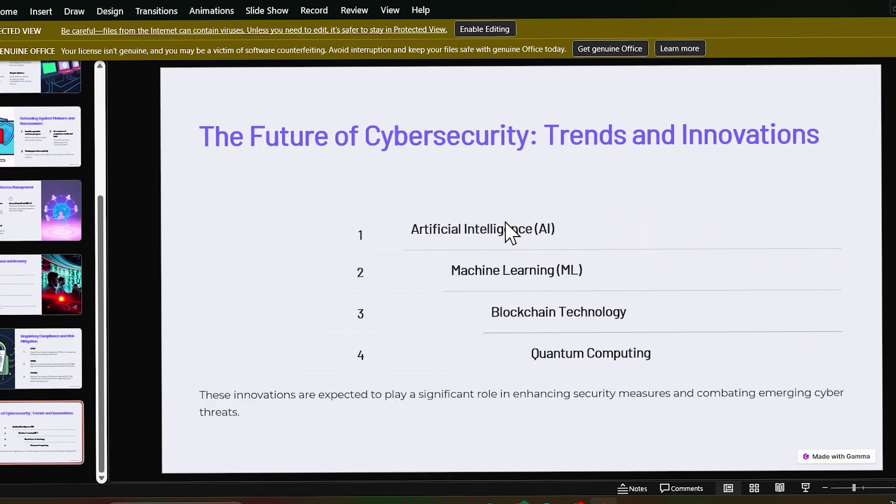
{"action": "scroll", "coordinate": [514, 238], "scroll_direction": "up", "scroll_amount": 7}
{"action": "scroll", "coordinate": [548, 244], "scroll_direction": "down", "scroll_amount": 3}
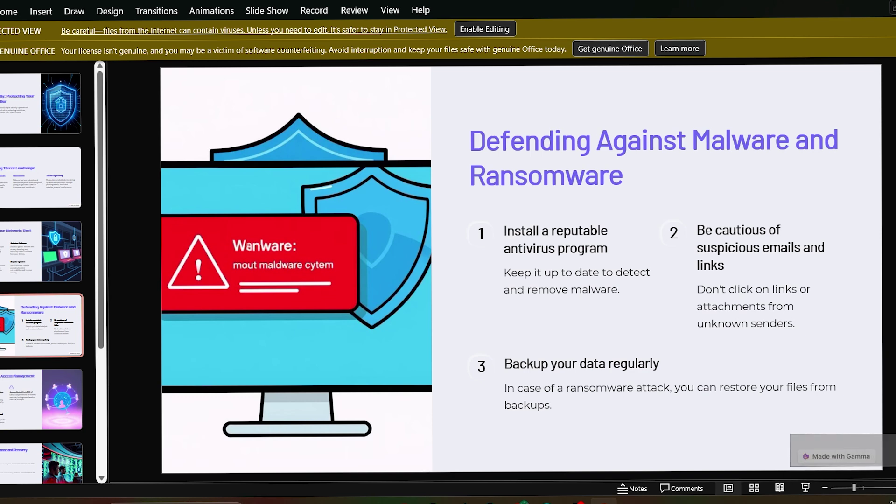
{"action": "scroll", "coordinate": [868, 402], "scroll_direction": "up", "scroll_amount": 1}
{"action": "scroll", "coordinate": [863, 420], "scroll_direction": "up", "scroll_amount": 1}
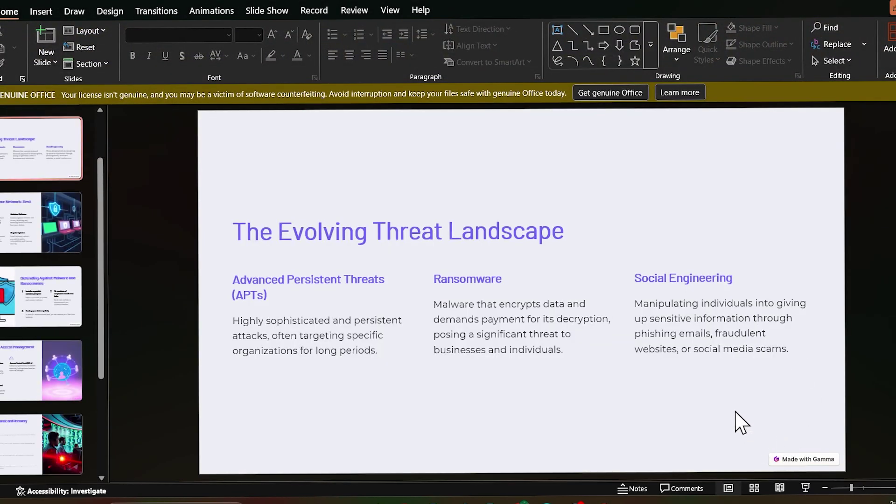
{"action": "scroll", "coordinate": [380, 268], "scroll_direction": "down", "scroll_amount": 3}
{"action": "scroll", "coordinate": [687, 374], "scroll_direction": "down", "scroll_amount": 3}
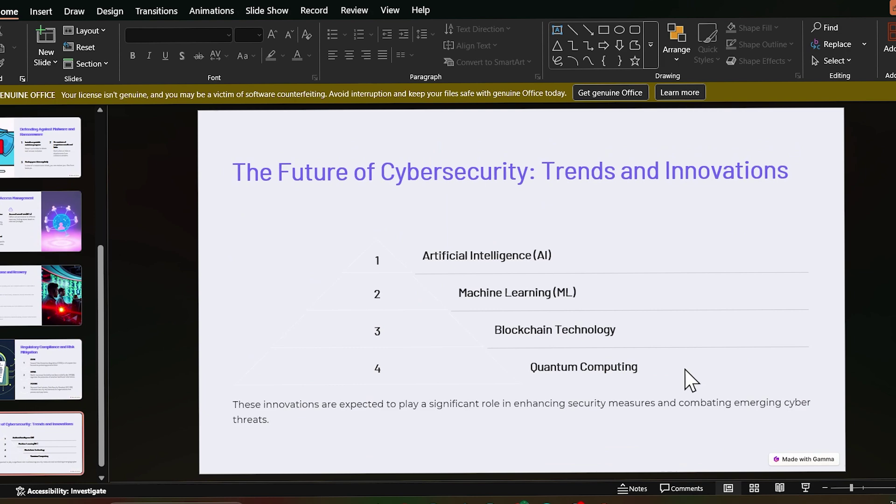
{"action": "scroll", "coordinate": [688, 380], "scroll_direction": "up", "scroll_amount": 6}
{"action": "scroll", "coordinate": [686, 378], "scroll_direction": "up", "scroll_amount": 2}
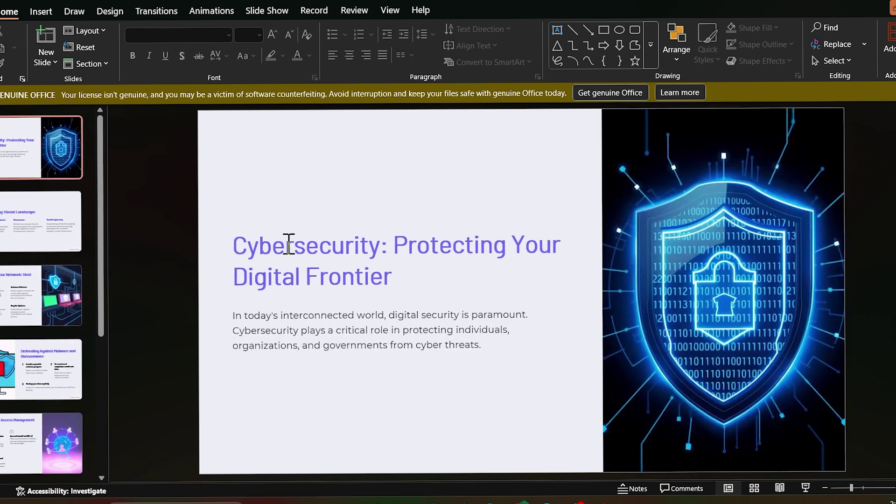
{"action": "scroll", "coordinate": [553, 334], "scroll_direction": "down", "scroll_amount": 1}
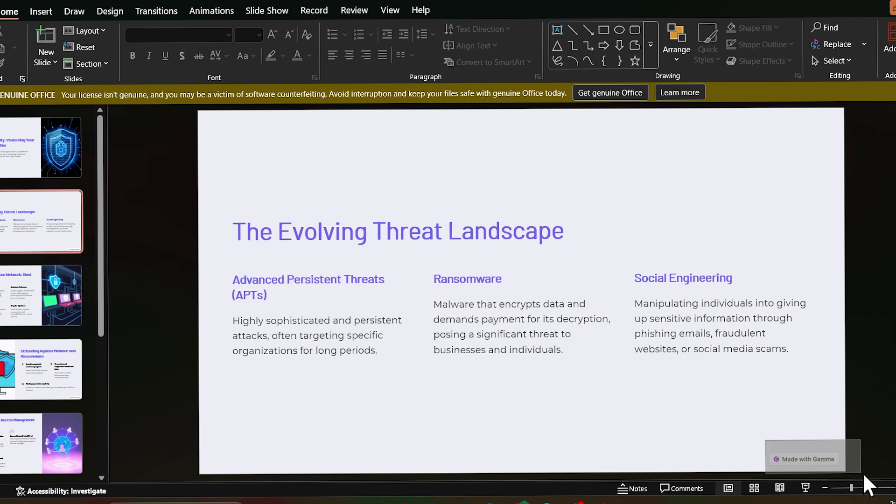
{"action": "scroll", "coordinate": [481, 312], "scroll_direction": "down", "scroll_amount": 2}
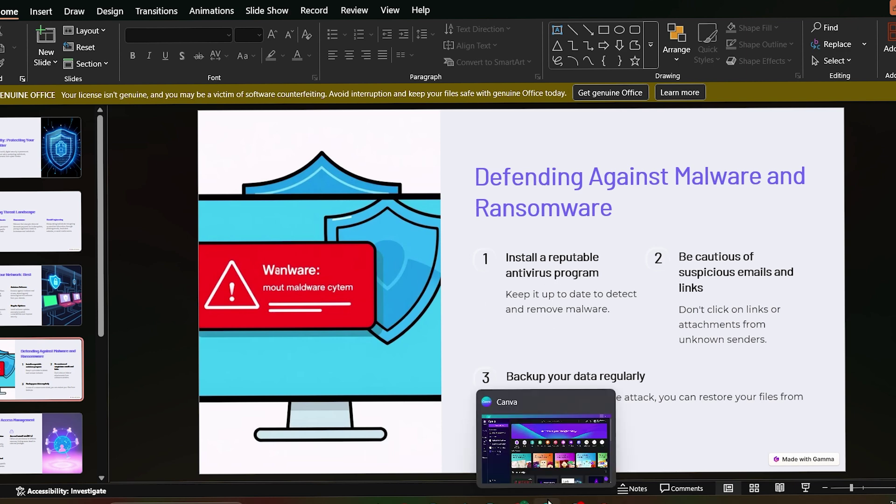
{"action": "left_click", "coordinate": [549, 502]}
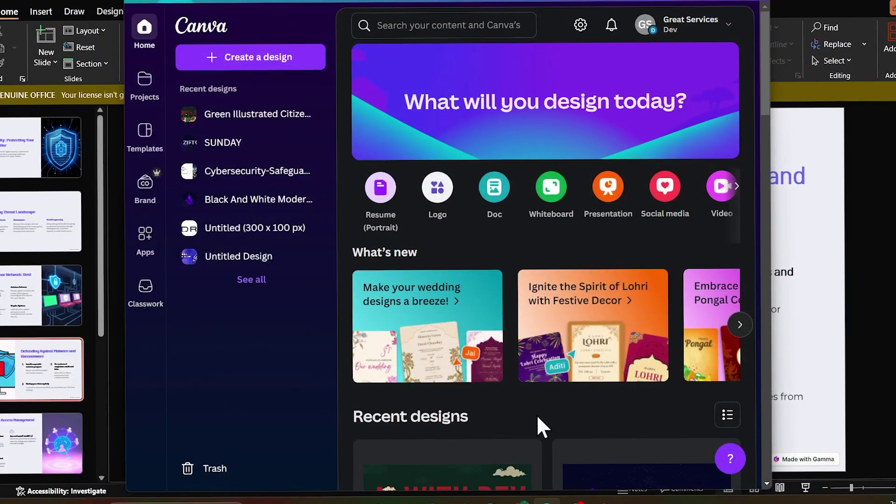
- Drag the exported pptx from the Downloads folder onto Canva's home page to upload it
{"action": "mouse_move", "coordinate": [470, 502]}
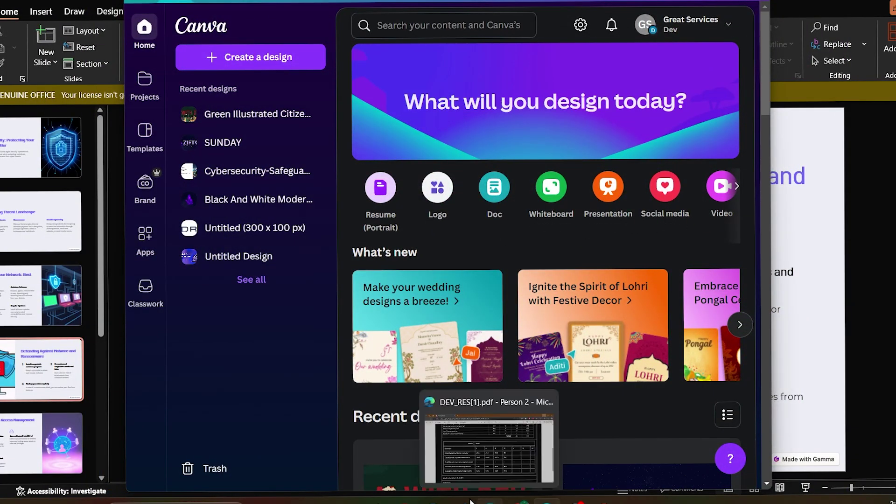
{"action": "key", "text": "super"}
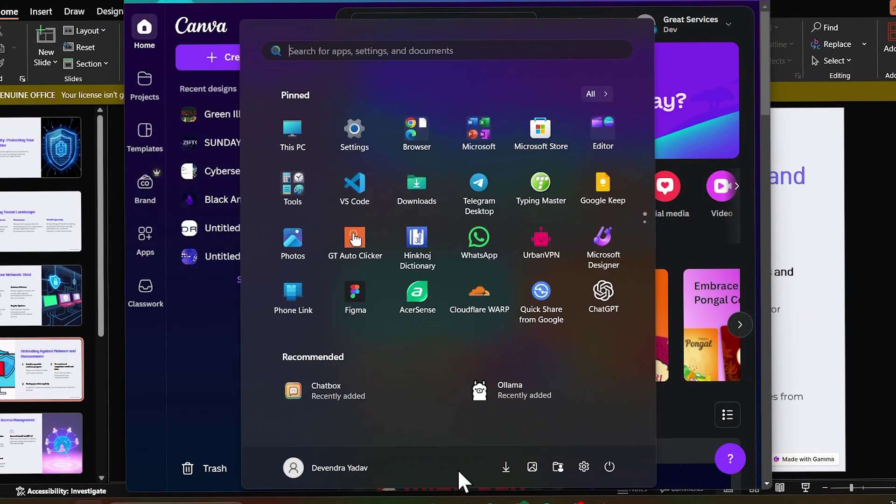
{"action": "left_click", "coordinate": [506, 467]}
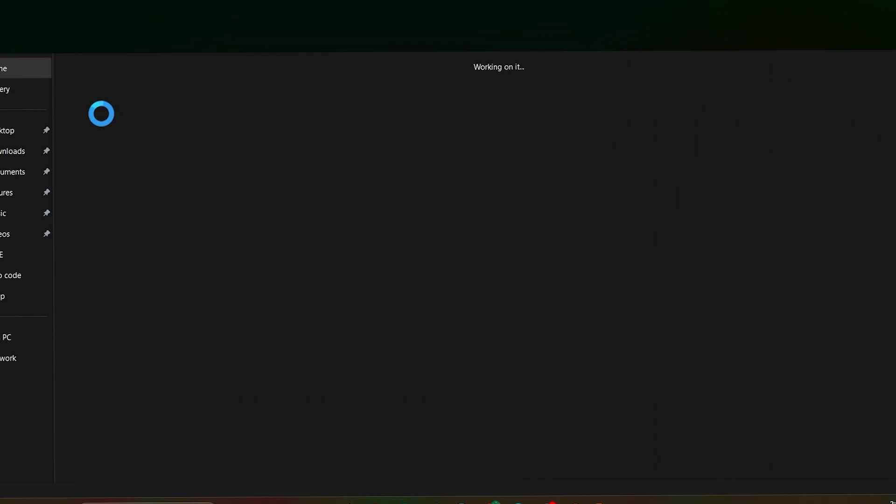
{"action": "left_click_drag", "start_coordinate": [102, 112], "coordinate": [486, 316]}
{"action": "left_click", "coordinate": [749, 3]}
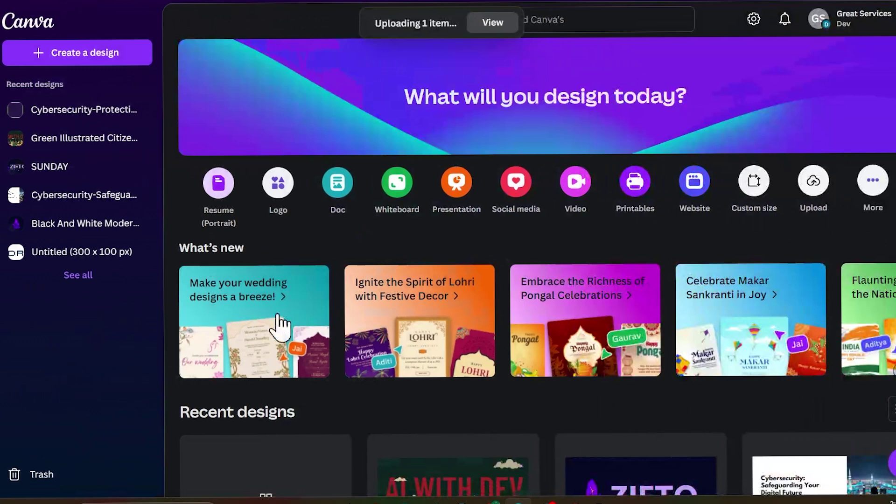
- Open the newly imported cybersecurity design from Recent designs
{"action": "scroll", "coordinate": [220, 411], "scroll_direction": "down", "scroll_amount": 3}
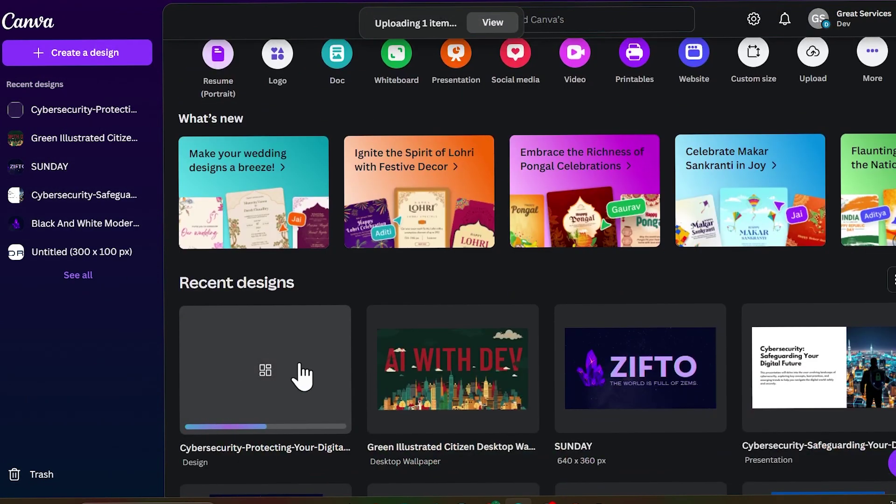
{"action": "scroll", "coordinate": [299, 376], "scroll_direction": "up", "scroll_amount": 2}
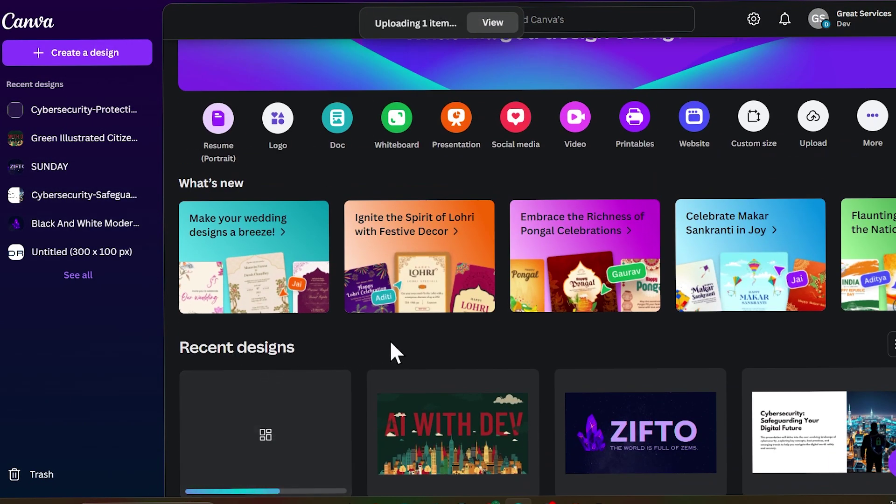
{"action": "left_click", "coordinate": [266, 441]}
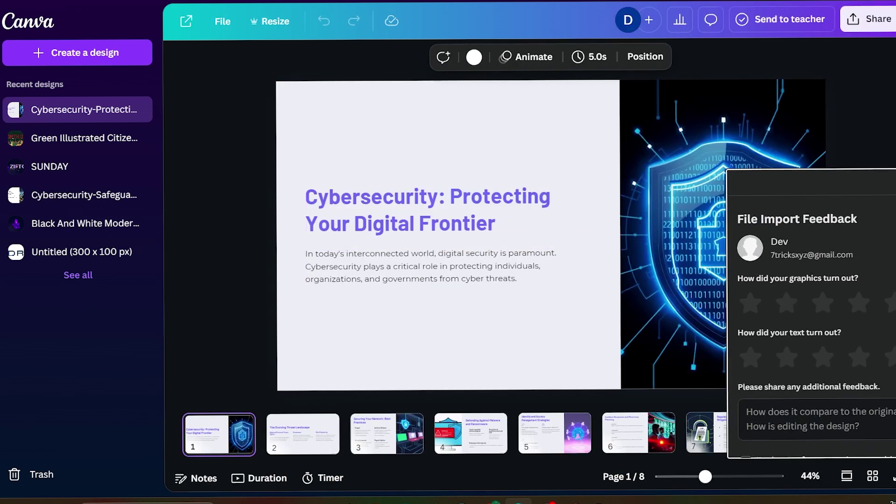
- Delete the Made with Gamma badges on slides 2 and 4
{"action": "left_click", "coordinate": [311, 430]}
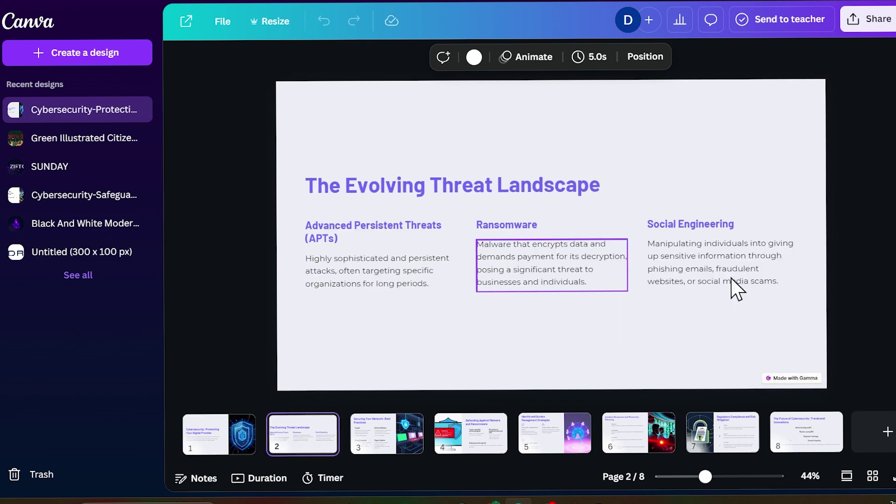
{"action": "left_click", "coordinate": [792, 378]}
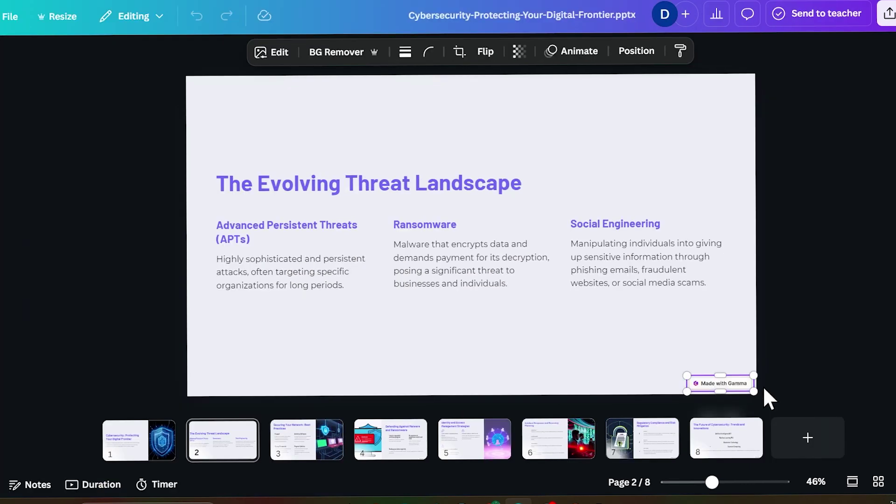
{"action": "right_click", "coordinate": [727, 383]}
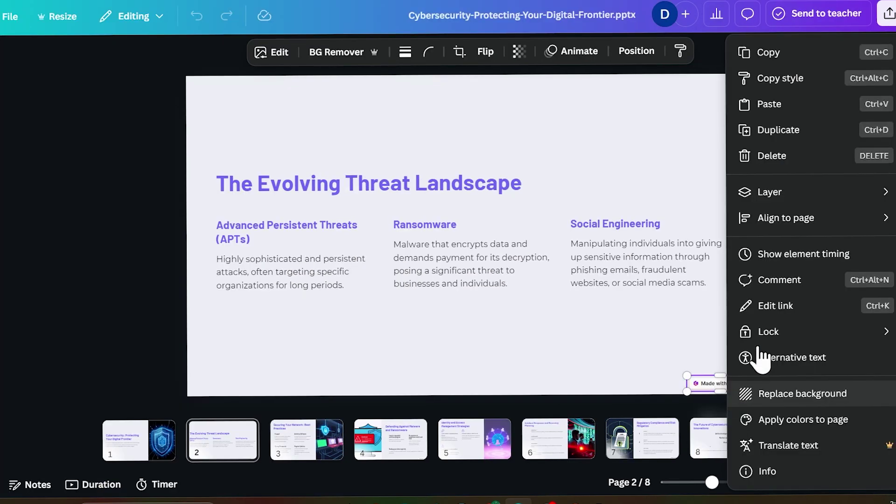
{"action": "left_click", "coordinate": [771, 161]}
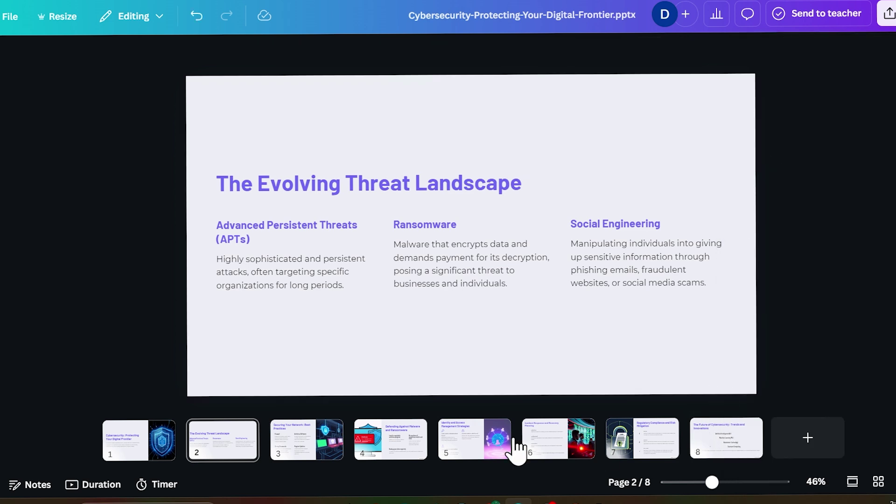
{"action": "left_click", "coordinate": [301, 444]}
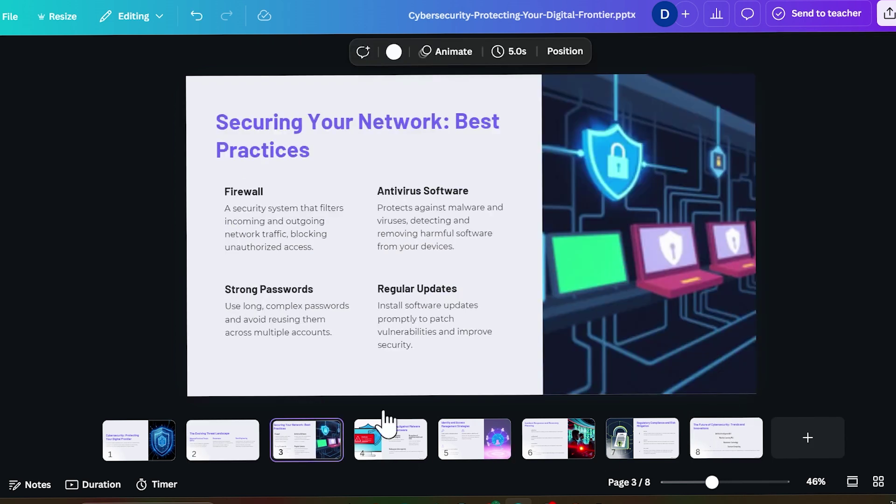
{"action": "left_click", "coordinate": [407, 452]}
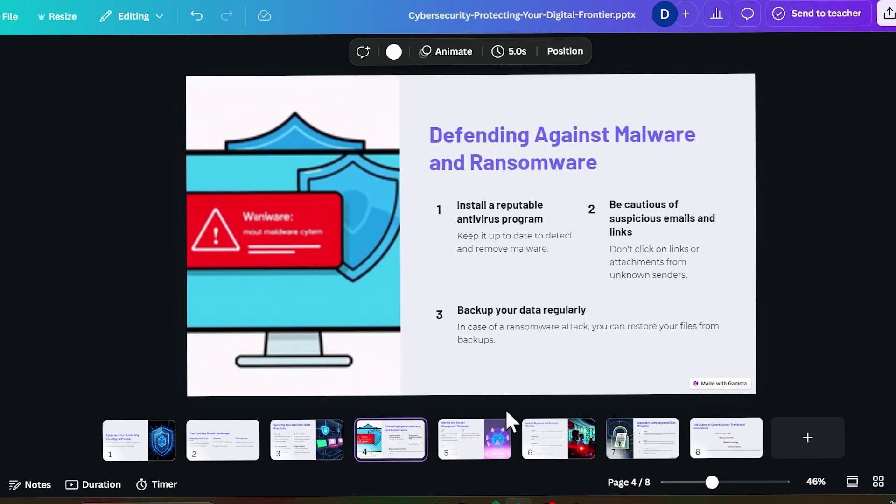
{"action": "left_click", "coordinate": [723, 382]}
{"action": "key", "text": "Delete"}
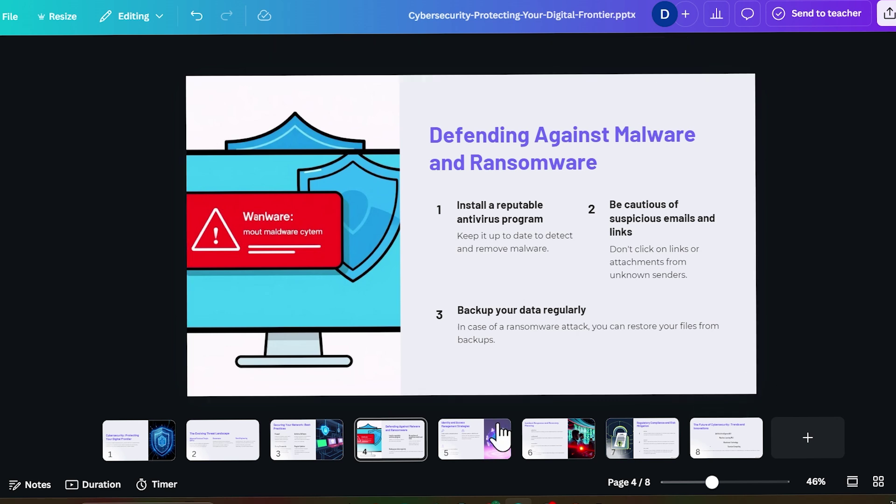
- Delete the Made with Gamma badges on slides 7 and 8
{"action": "left_click", "coordinate": [496, 436]}
{"action": "left_click", "coordinate": [541, 450]}
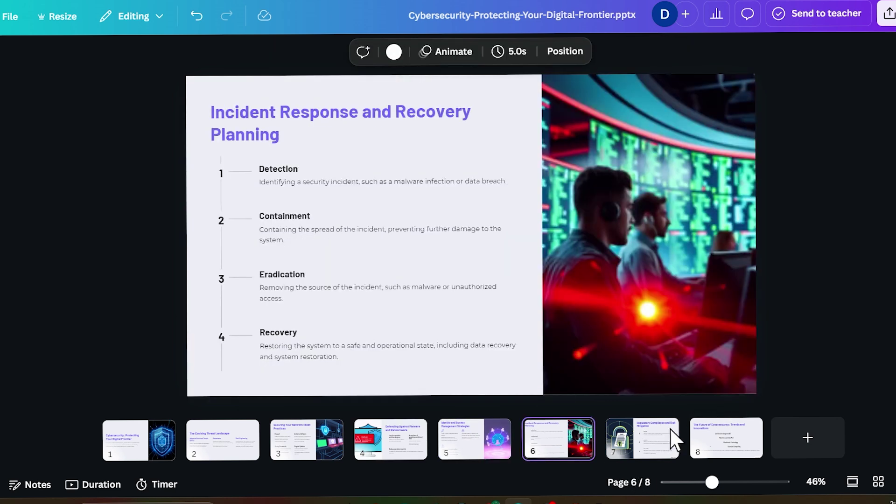
{"action": "left_click", "coordinate": [654, 440]}
{"action": "left_click", "coordinate": [727, 386]}
{"action": "key", "text": "Delete"}
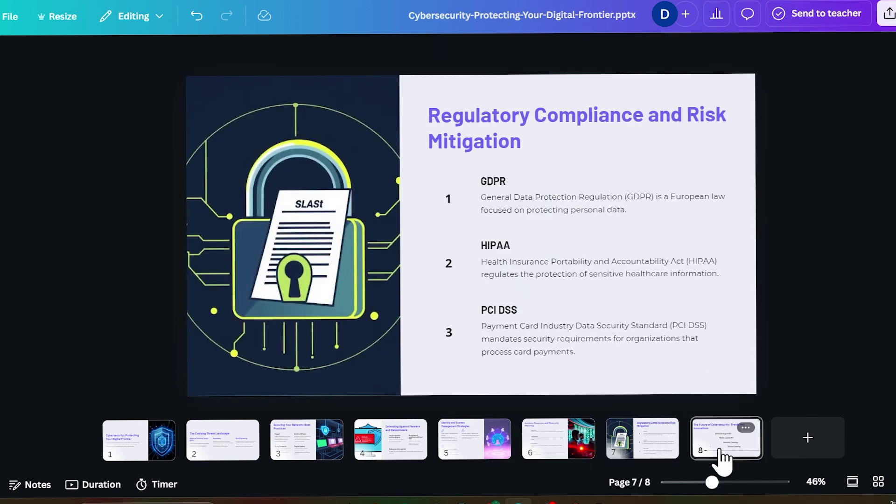
{"action": "left_click", "coordinate": [720, 451]}
{"action": "left_click", "coordinate": [737, 386]}
{"action": "key", "text": "Delete"}
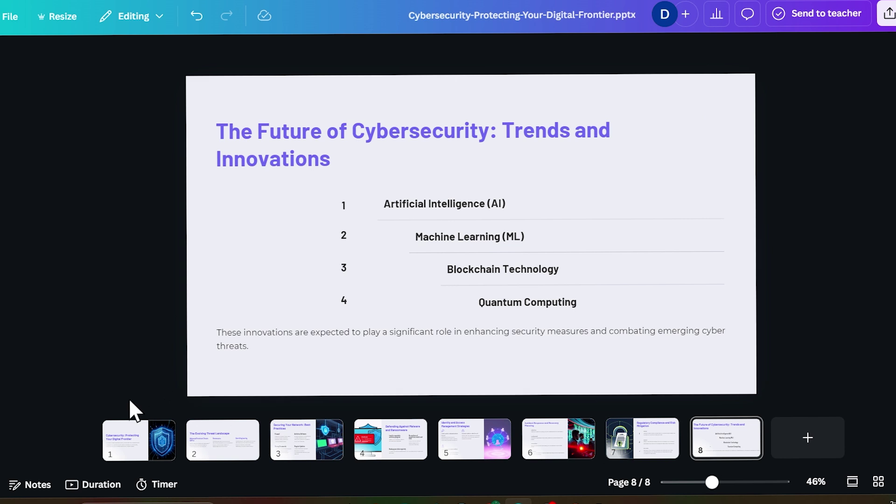
- Recheck slides 1 through 6 for any leftover Gamma badges
{"action": "left_click", "coordinate": [132, 432]}
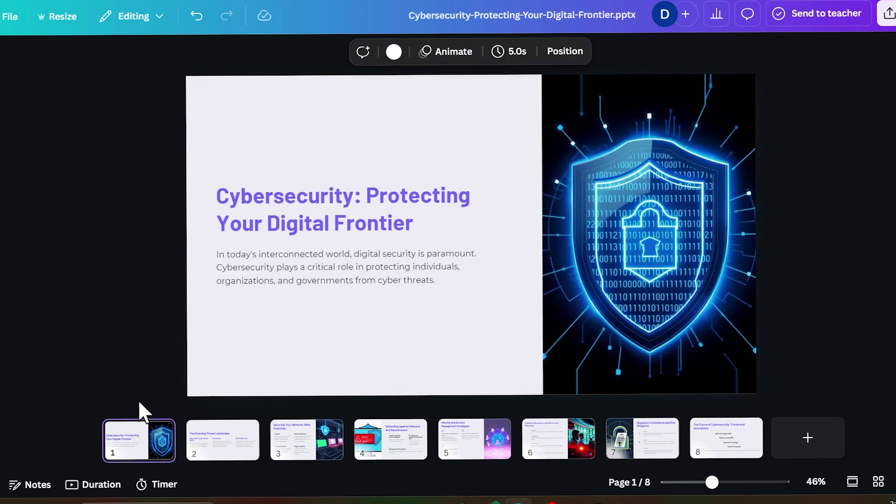
{"action": "left_click", "coordinate": [140, 411]}
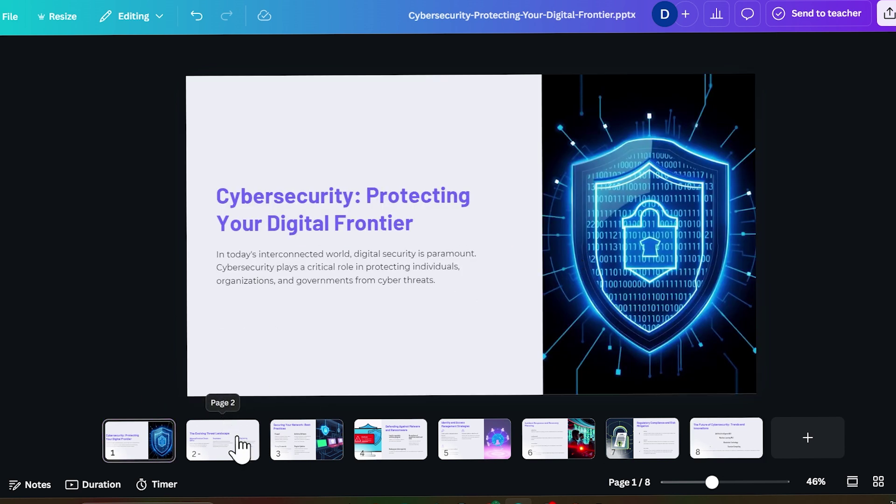
{"action": "left_click", "coordinate": [240, 445]}
{"action": "left_click", "coordinate": [308, 455]}
{"action": "left_click", "coordinate": [363, 444]}
{"action": "left_click", "coordinate": [467, 437]}
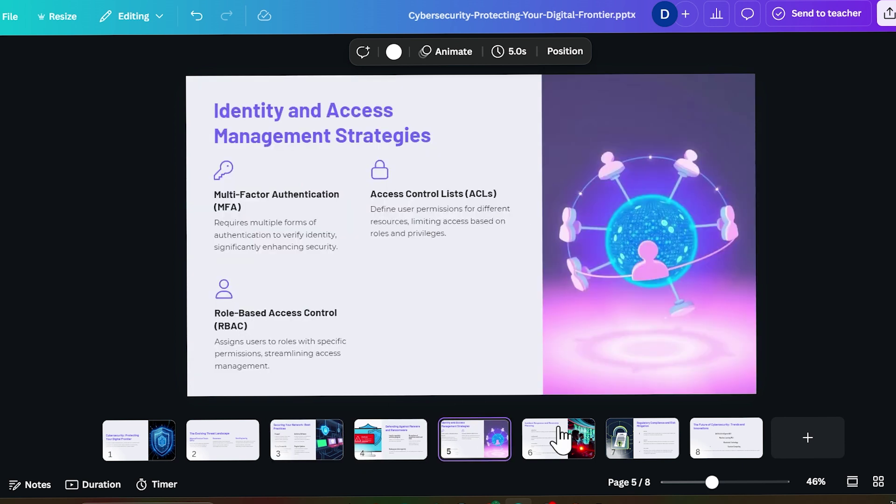
{"action": "right_click", "coordinate": [560, 436]}
{"action": "key", "text": "Escape"}
- In PowerPoint, give slide 1's title a Random Bars entrance animation that plays on click
{"action": "mouse_move", "coordinate": [575, 502]}
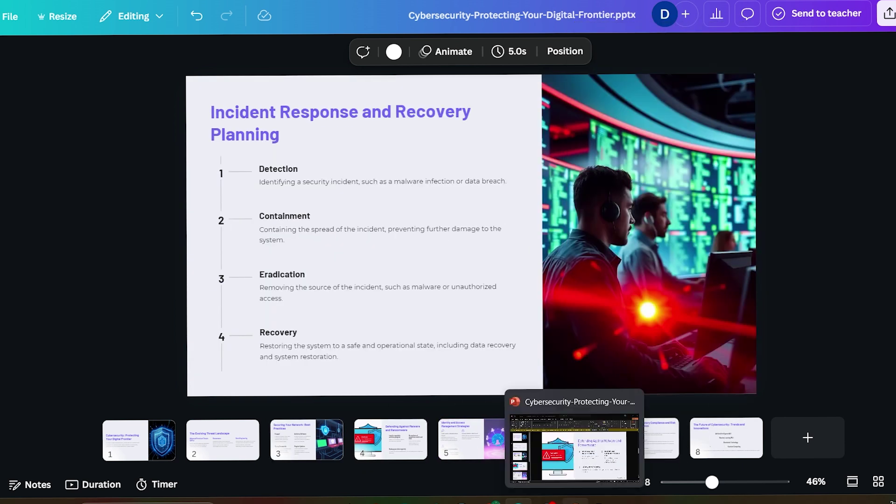
{"action": "left_click", "coordinate": [574, 448]}
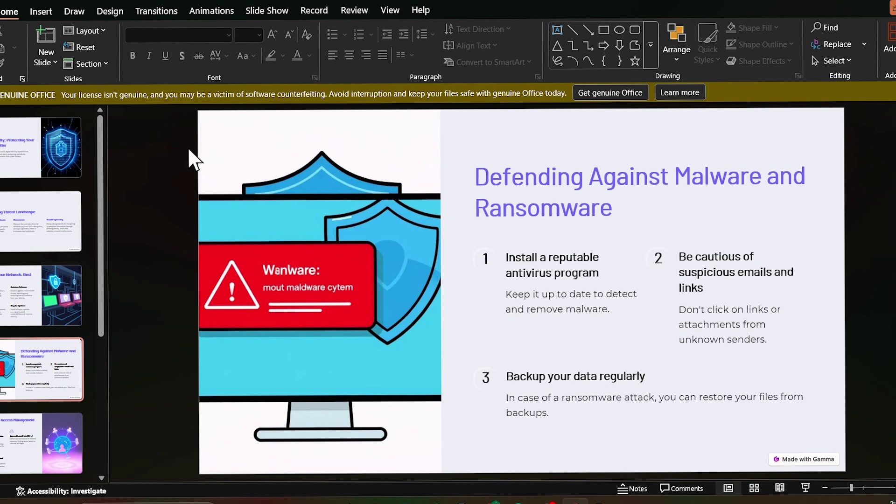
{"action": "left_click", "coordinate": [28, 149]}
{"action": "left_click", "coordinate": [224, 10]}
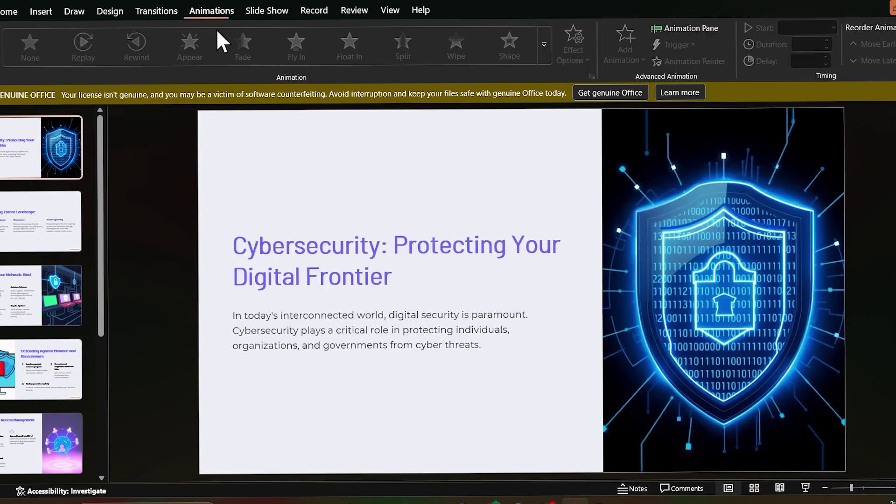
{"action": "left_click", "coordinate": [330, 247]}
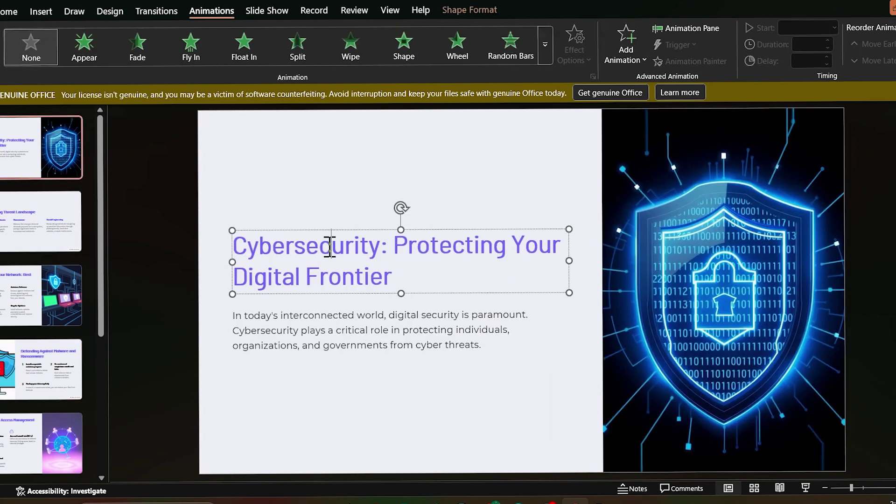
{"action": "left_click", "coordinate": [85, 43]}
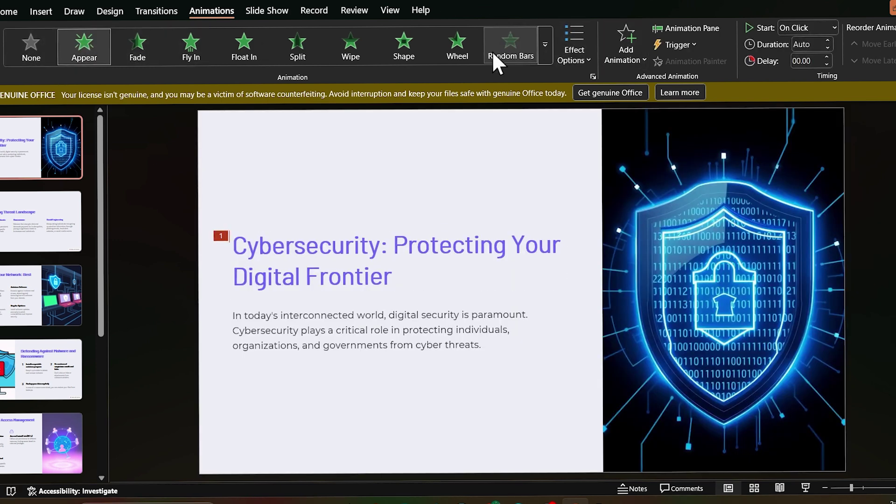
{"action": "left_click", "coordinate": [510, 47]}
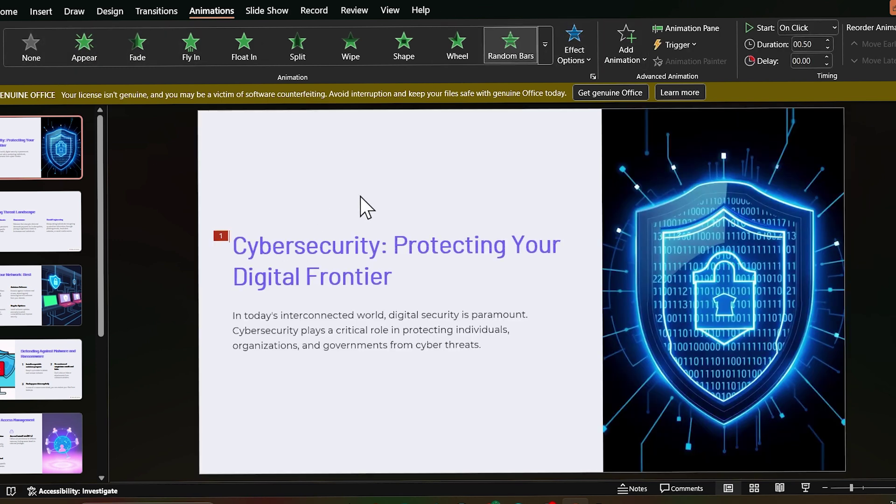
{"action": "left_click", "coordinate": [172, 194]}
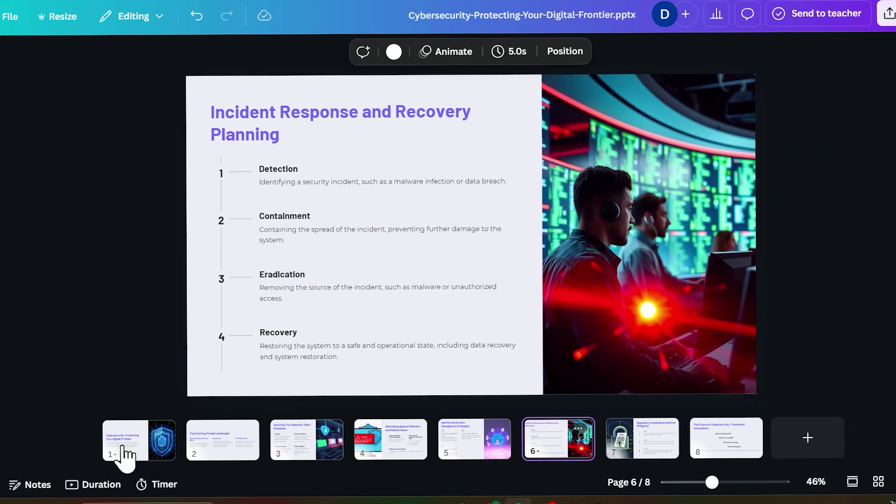
- Select page 1 and launch Magic Animate from the Animate panel's Page tab
{"action": "left_click", "coordinate": [124, 451]}
{"action": "left_click", "coordinate": [254, 112]}
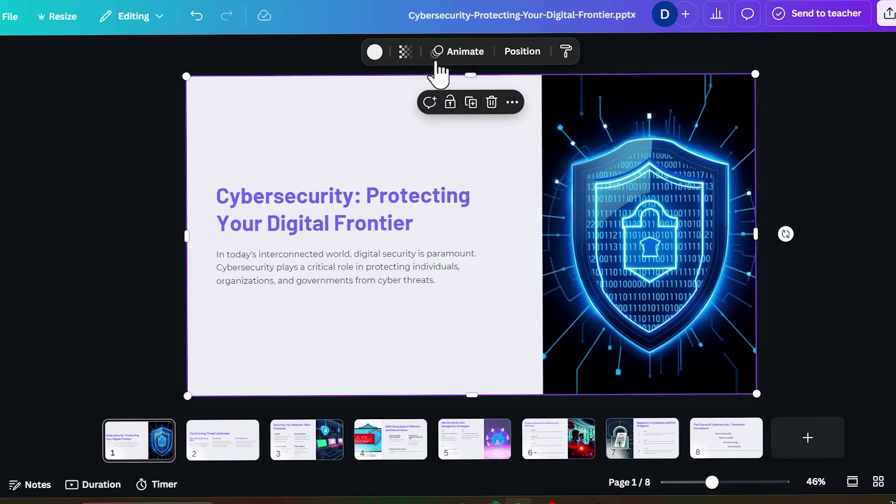
{"action": "left_click", "coordinate": [475, 53]}
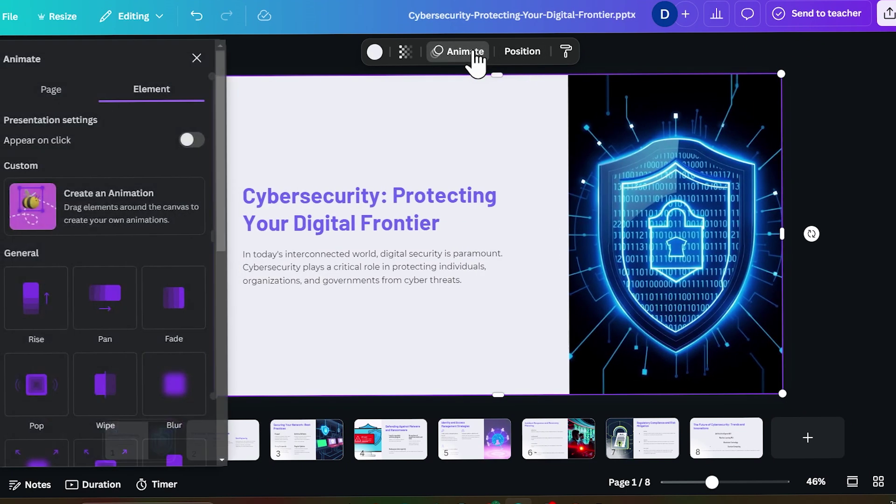
{"action": "left_click", "coordinate": [55, 90]}
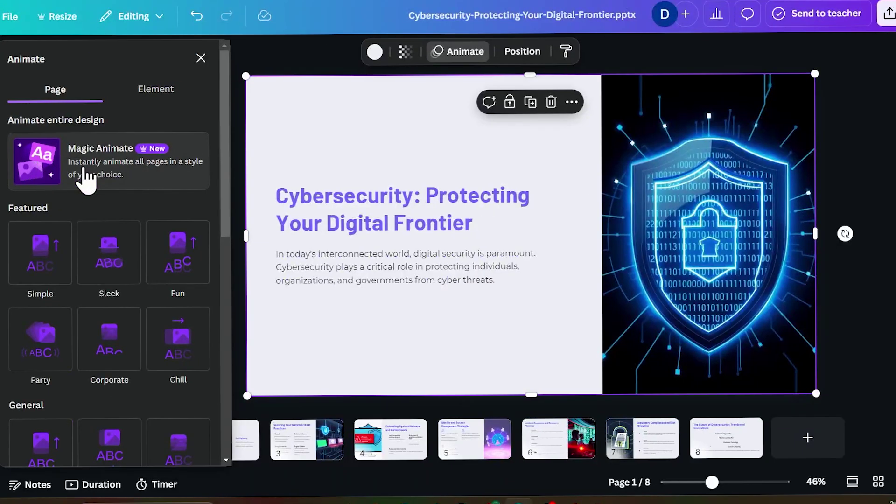
{"action": "left_click", "coordinate": [164, 187]}
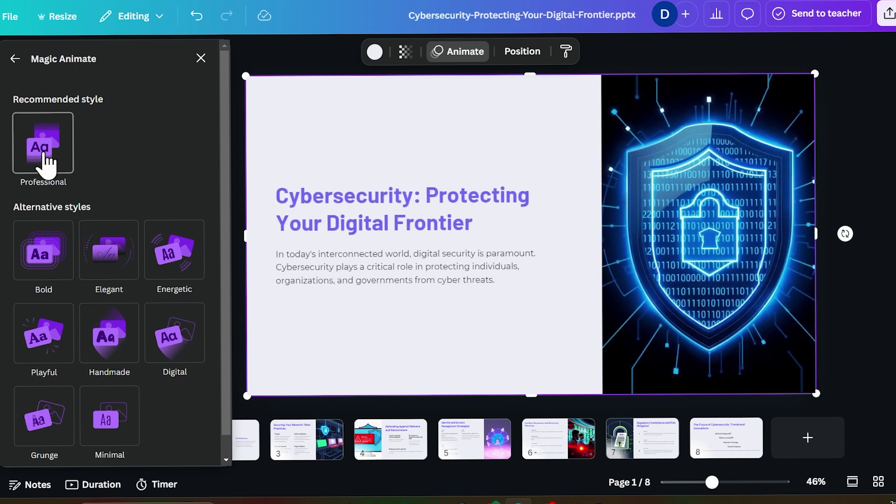
- Compare the Bold, Elegant, Energetic and Playful styles, settle on Professional, and preview the presentation
{"action": "left_click", "coordinate": [46, 161]}
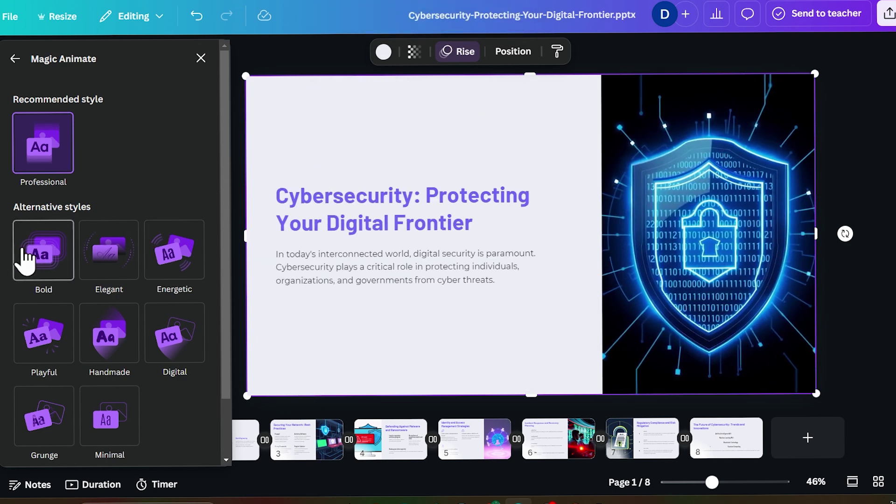
{"action": "left_click", "coordinate": [23, 253]}
{"action": "left_click", "coordinate": [124, 244]}
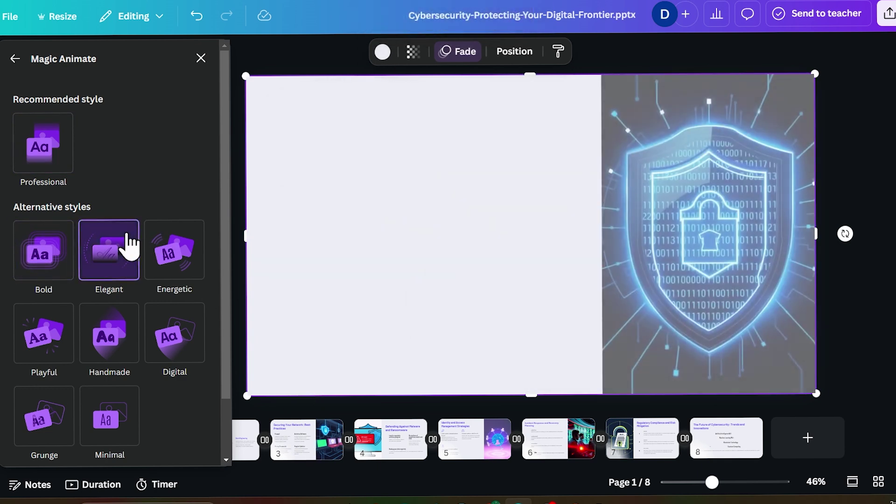
{"action": "left_click", "coordinate": [166, 250]}
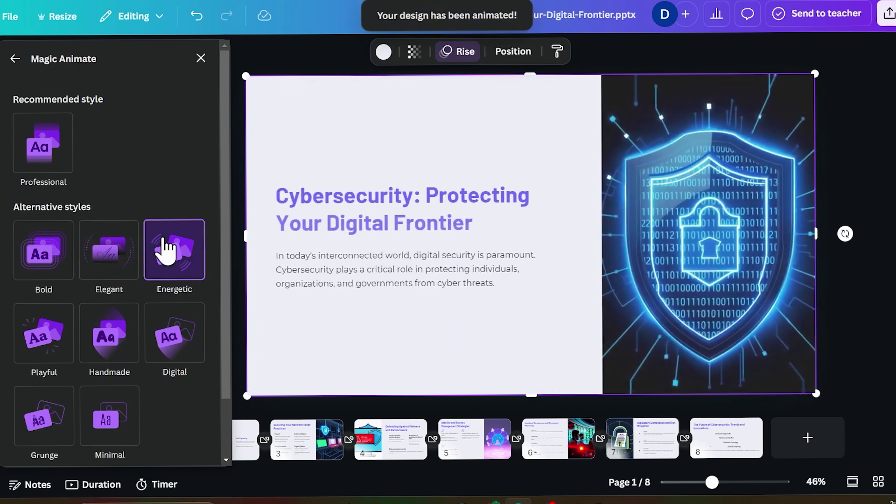
{"action": "left_click", "coordinate": [29, 344]}
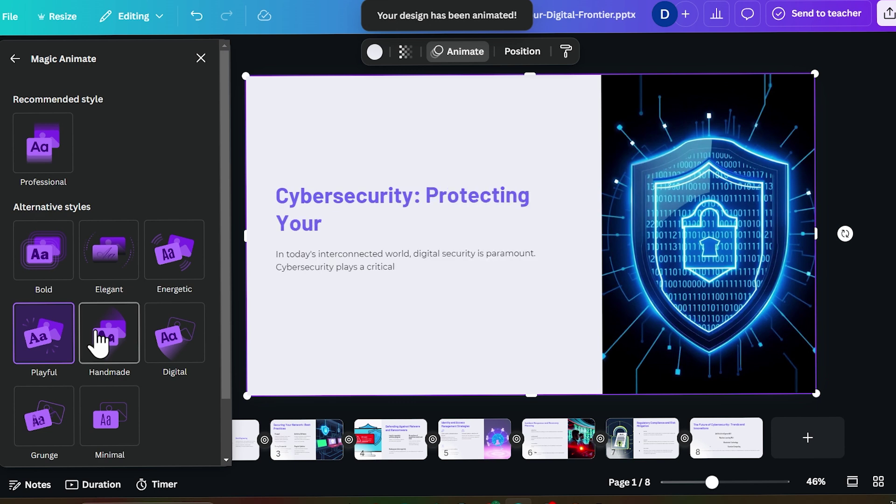
{"action": "left_click", "coordinate": [43, 161]}
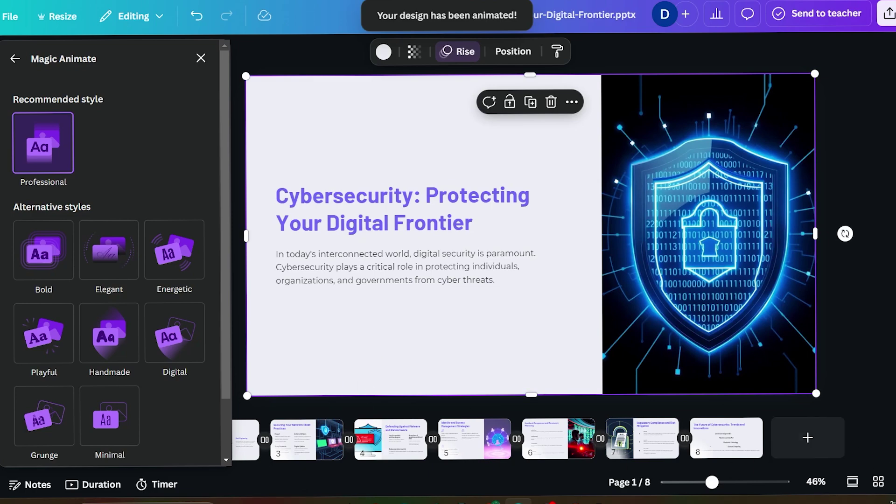
{"action": "key", "text": "ctrl+alt+p"}
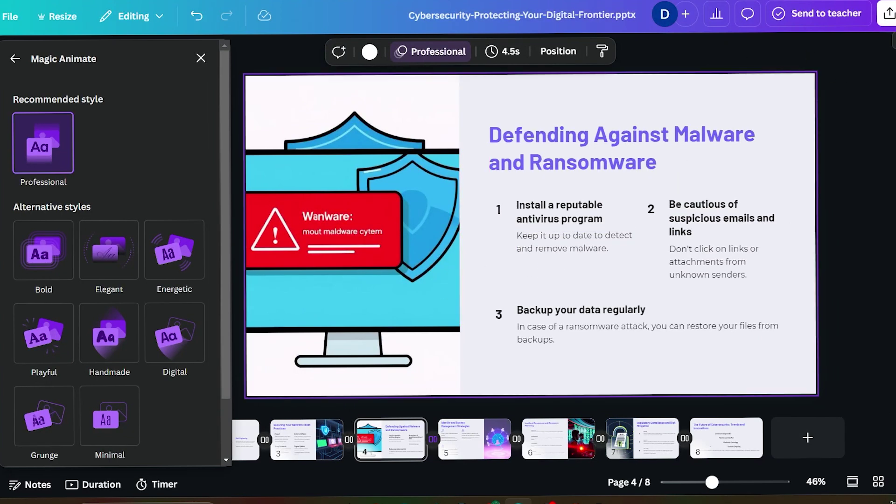
- Download pages 1–8 as a PPTX file, saving the download settings
{"action": "left_click", "coordinate": [889, 14]}
{"action": "left_click", "coordinate": [711, 266]}
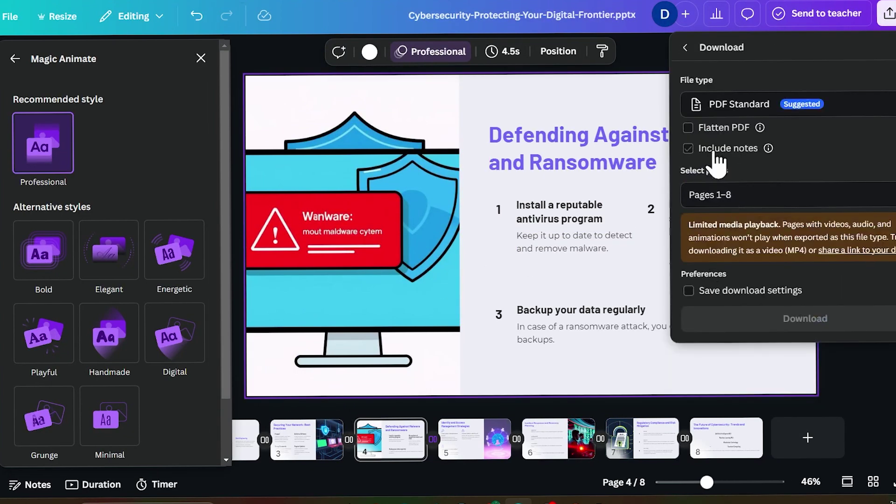
{"action": "left_click", "coordinate": [754, 106]}
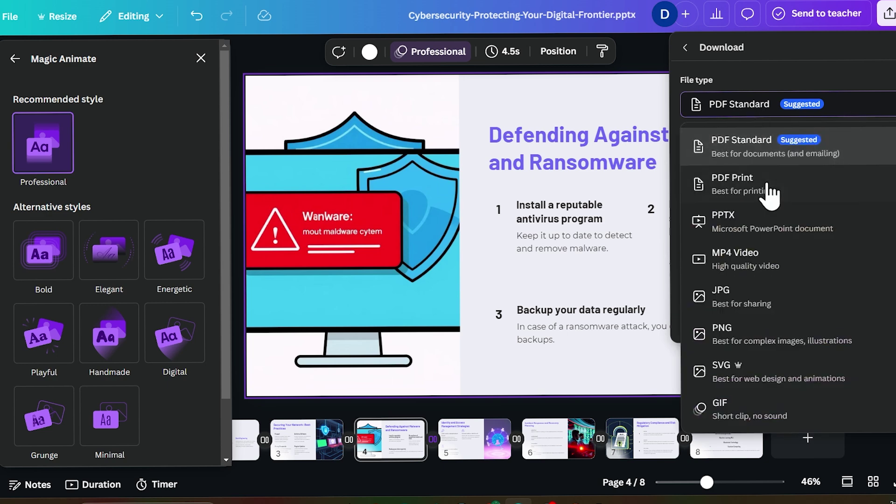
{"action": "left_click", "coordinate": [749, 223]}
{"action": "left_click", "coordinate": [751, 111]}
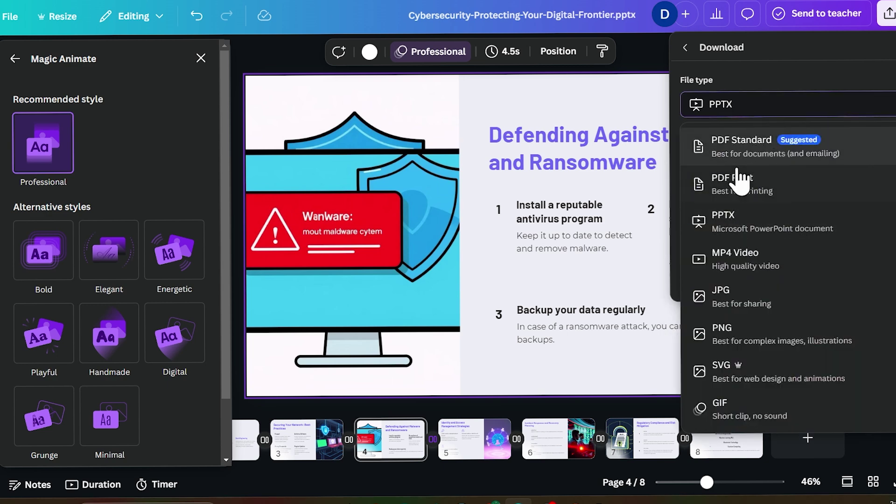
{"action": "left_click", "coordinate": [779, 95]}
{"action": "left_click", "coordinate": [780, 94]}
{"action": "left_click", "coordinate": [790, 80]}
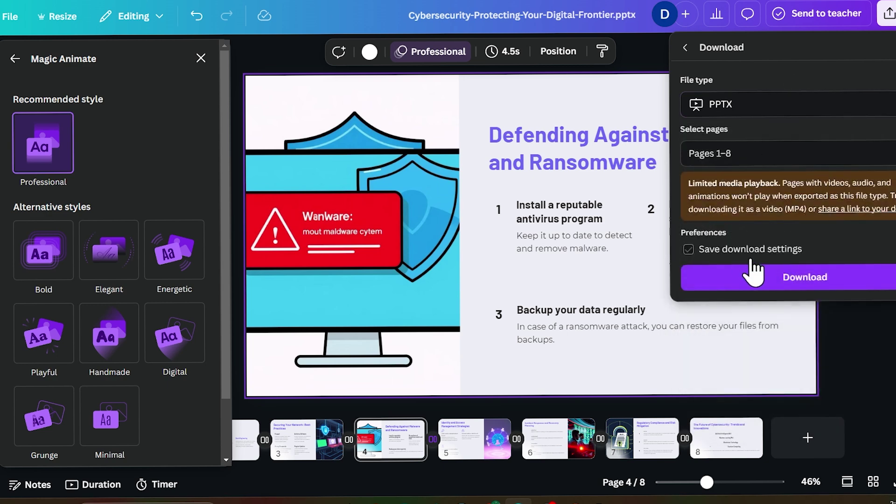
{"action": "left_click", "coordinate": [596, 92]}
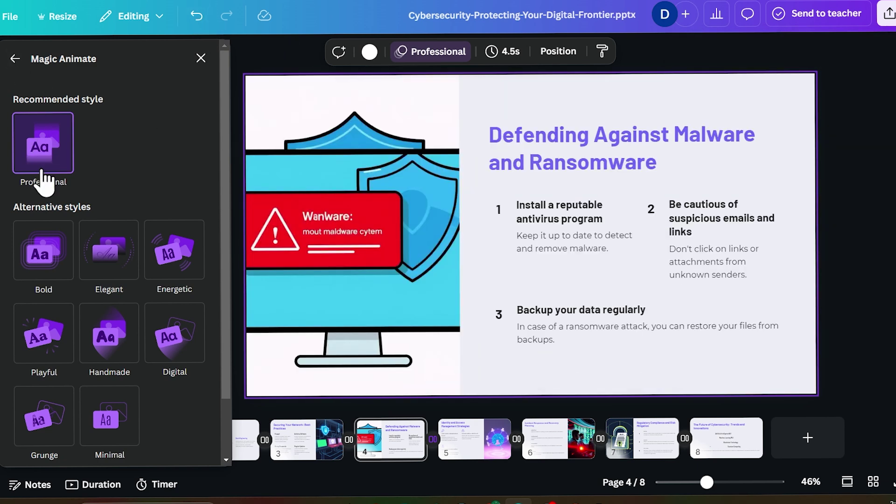
- Check the page 4 title's Fade animation, close the Animate panel and deselect the title
{"action": "left_click", "coordinate": [14, 59]}
{"action": "left_click", "coordinate": [560, 160]}
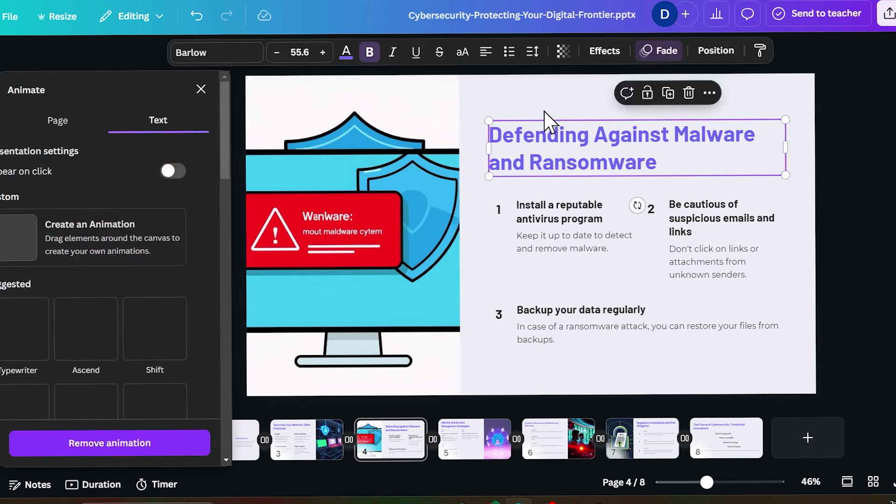
{"action": "left_click", "coordinate": [660, 52]}
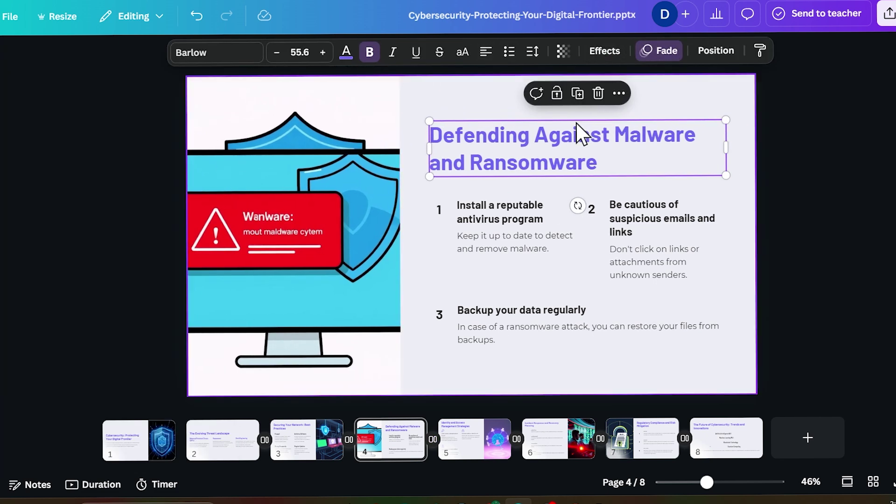
{"action": "left_click", "coordinate": [119, 413]}
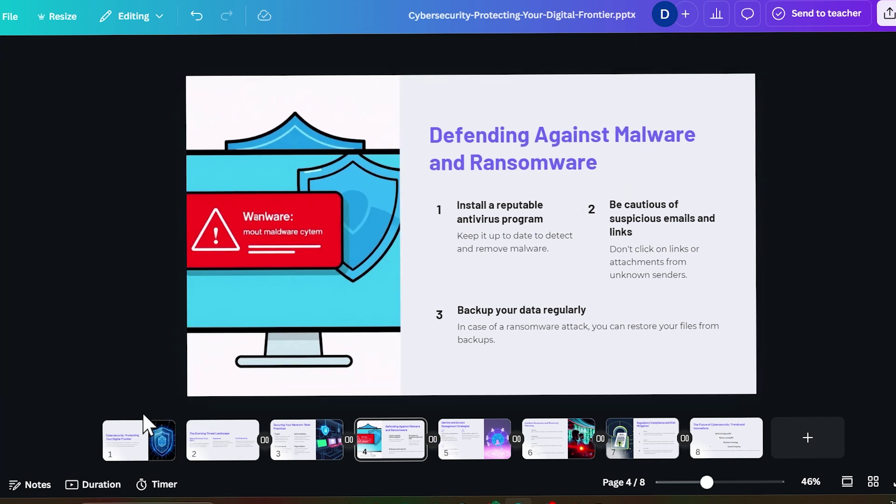
{"action": "left_click", "coordinate": [566, 124]}
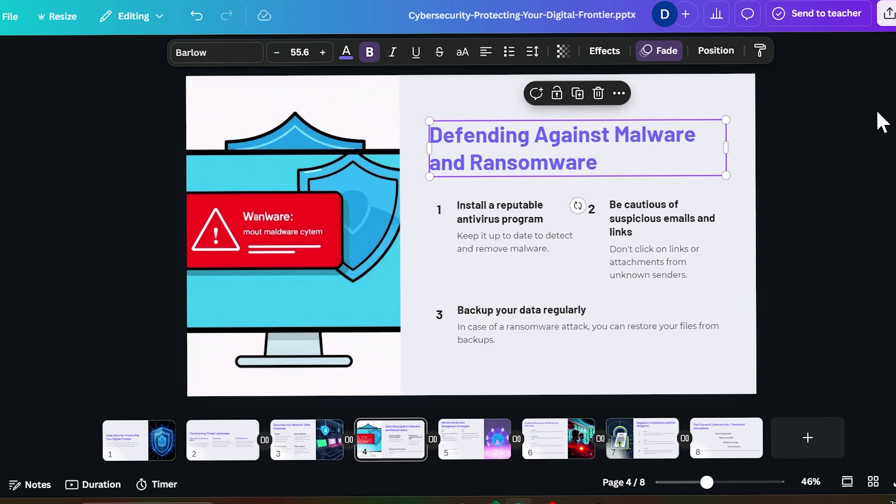
{"action": "left_click", "coordinate": [845, 150]}
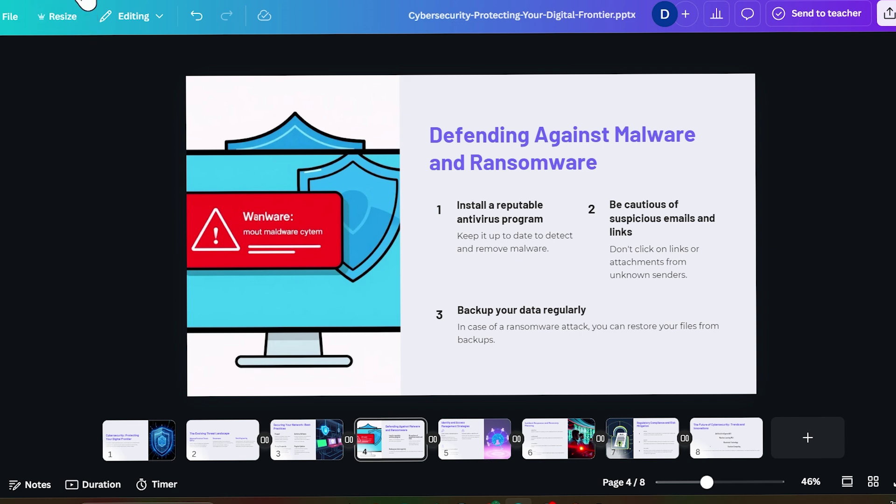